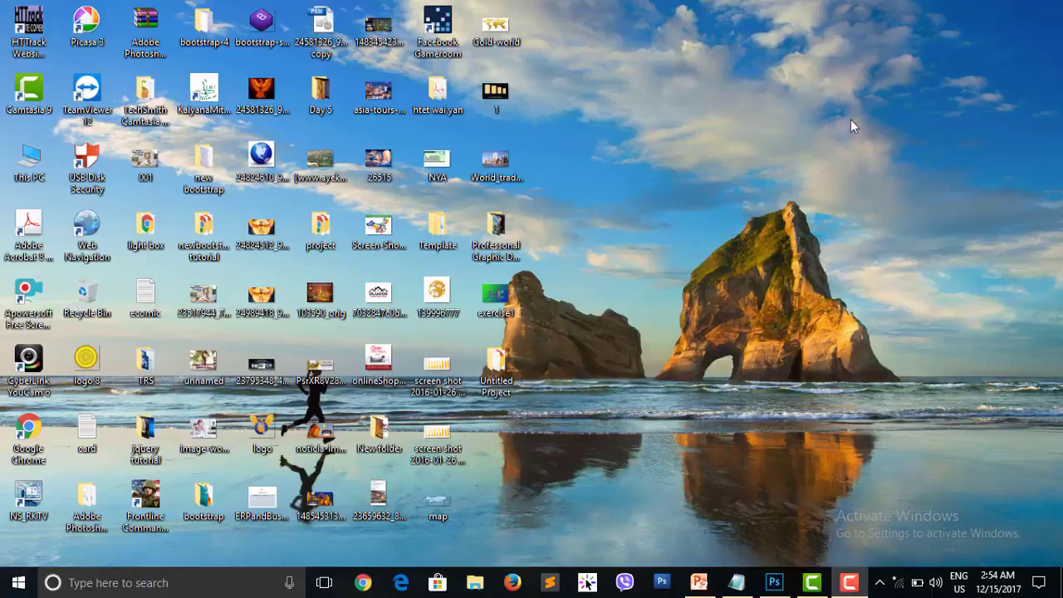
# Refresh the desktop, then close the Hello My Dear document in Photoshop without saving
pyautogui.rightClick(850, 120)
pyautogui.click(904, 171)
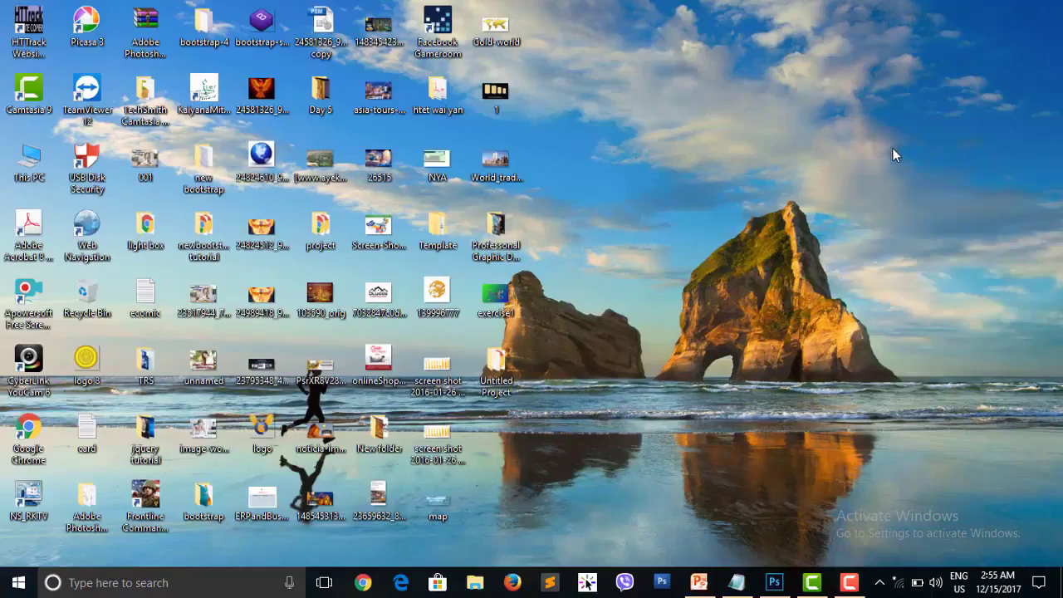
pyautogui.click(774, 582)
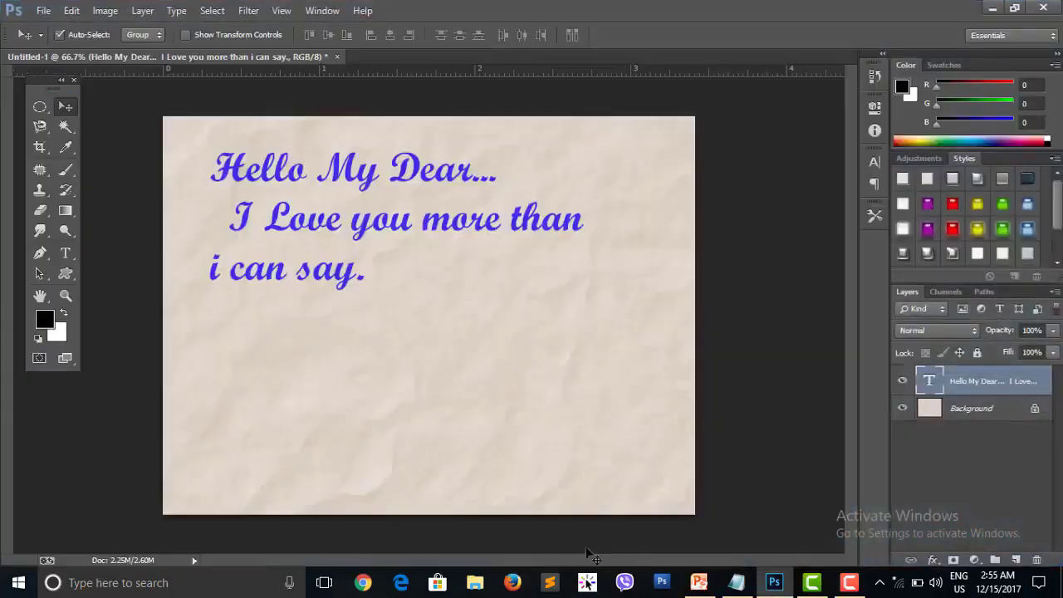
pyautogui.click(337, 57)
pyautogui.click(529, 231)
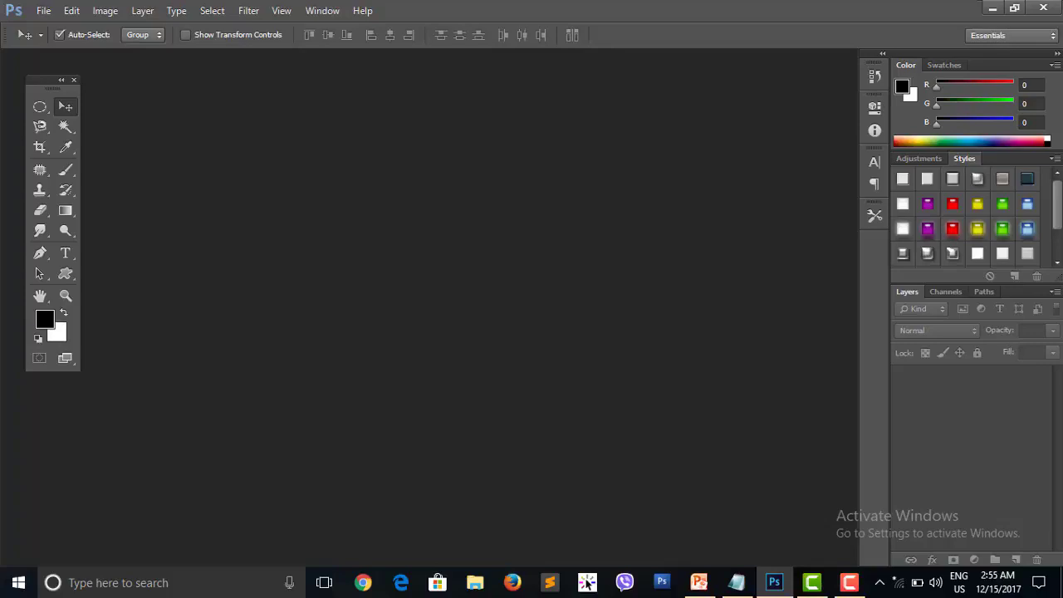
pyautogui.click(848, 582)
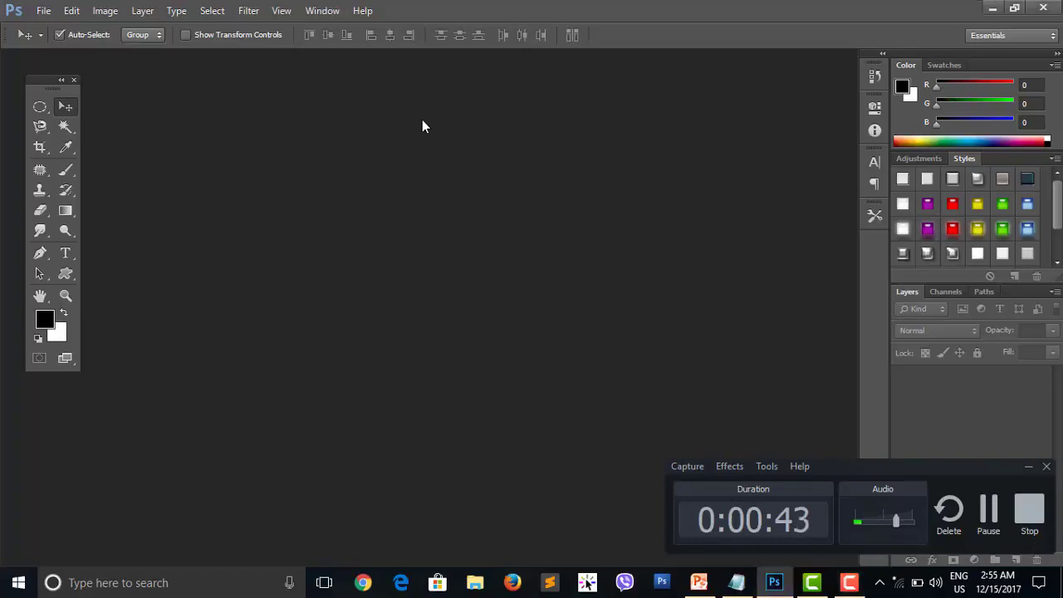
# Create a new blank document 200 pixels wide and 200 pixels high
pyautogui.hotkey('ctrl', 'n')
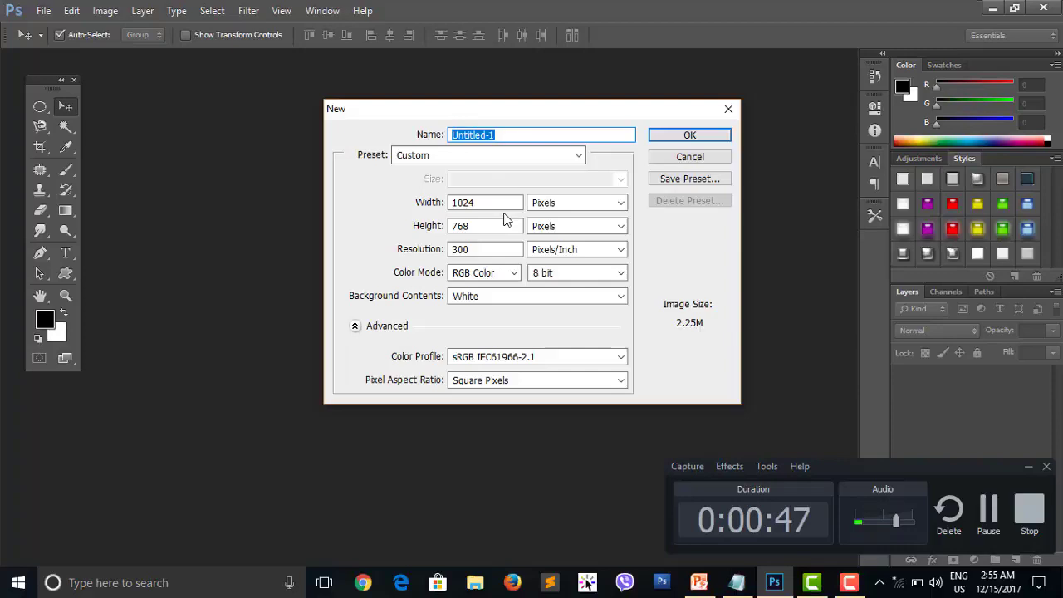
pyautogui.moveTo(498, 205); pyautogui.dragTo(387, 199)
pyautogui.write('200')
pyautogui.press('Tab')
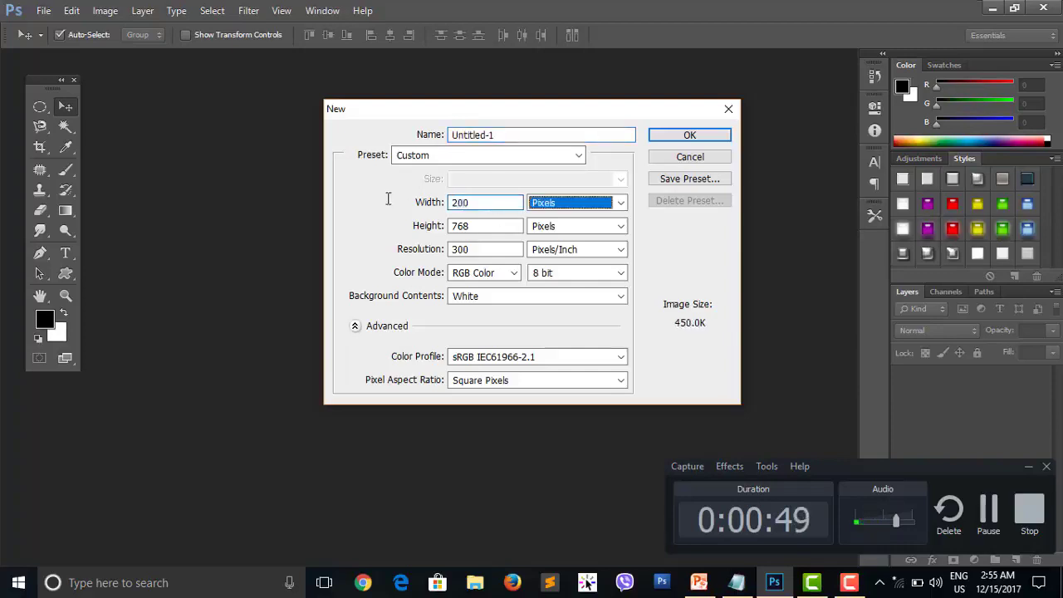
pyautogui.press('Tab')
pyautogui.write('200')
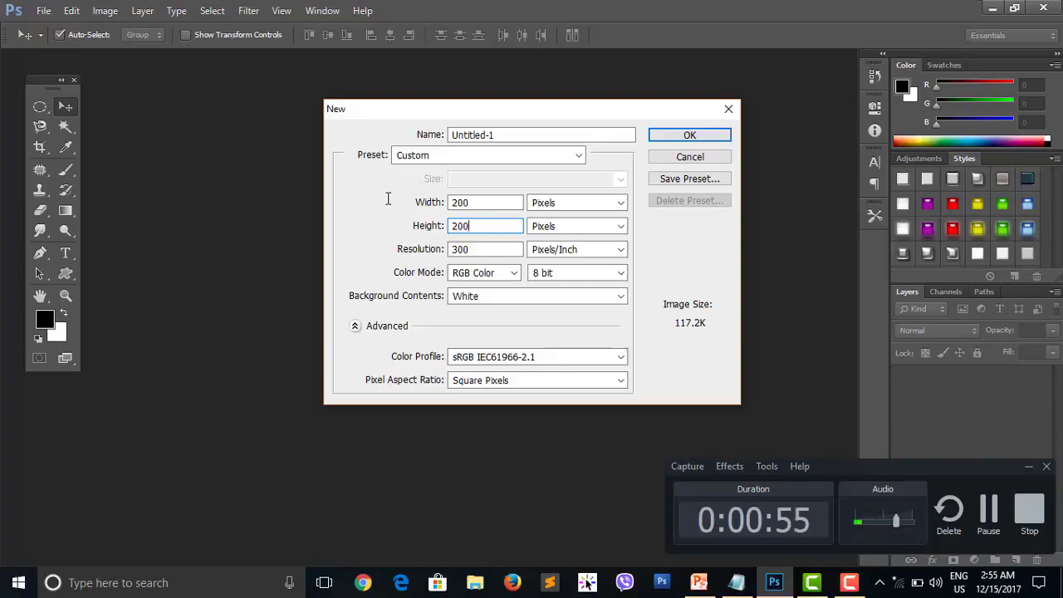
pyautogui.press('Return')
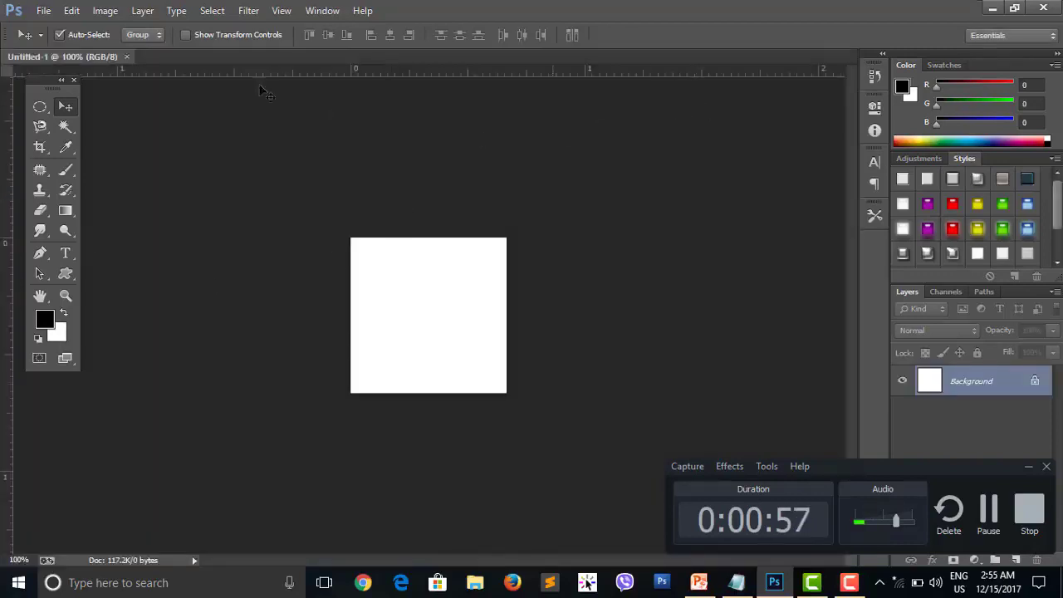
# Apply Add Noise at 400%, Uniform and Monochromatic, to the white canvas
pyautogui.click(243, 14)
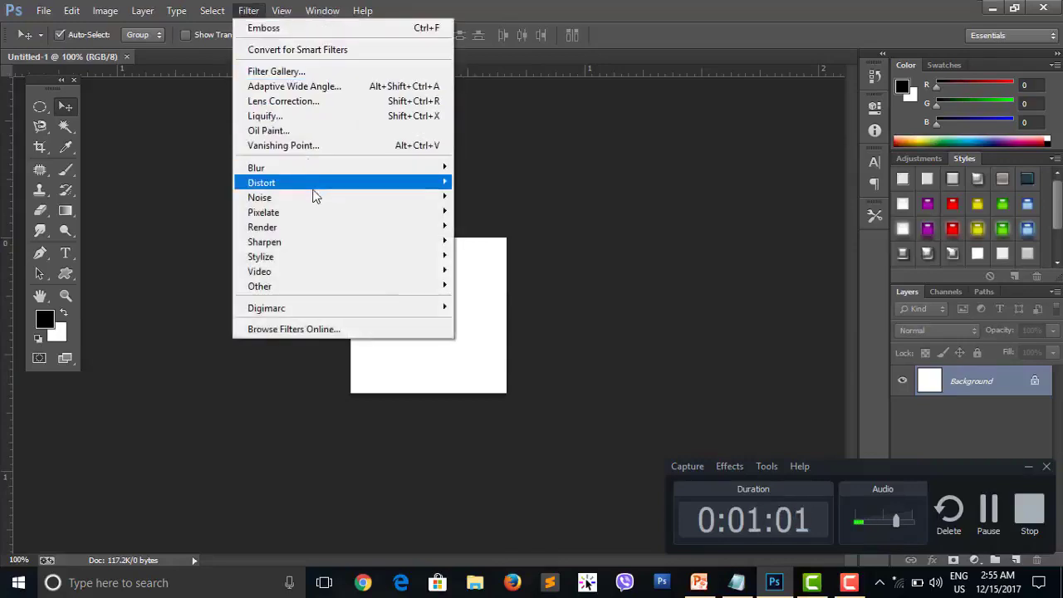
pyautogui.moveTo(314, 197)
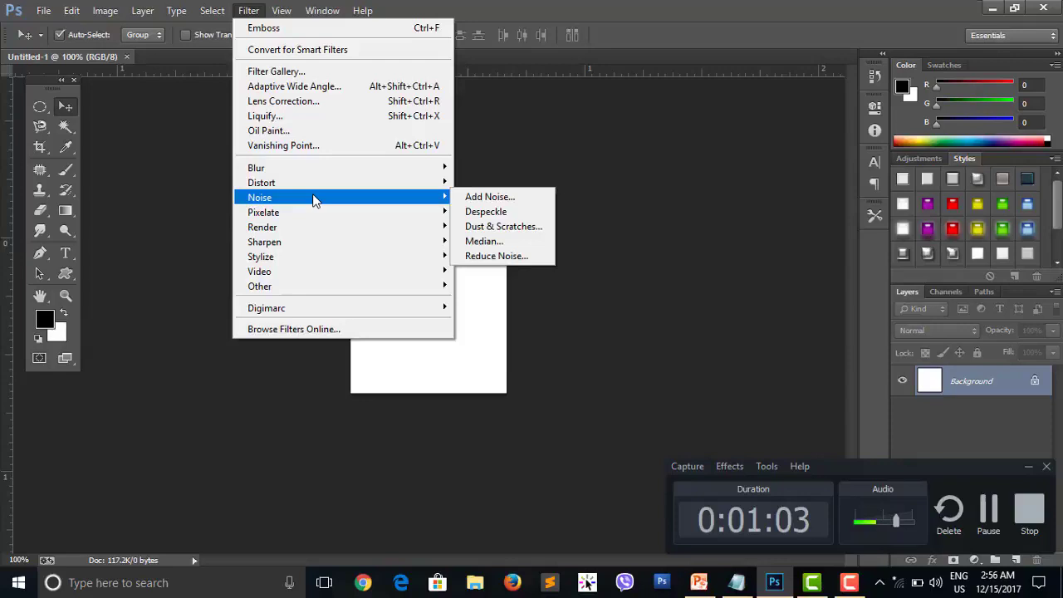
pyautogui.click(508, 201)
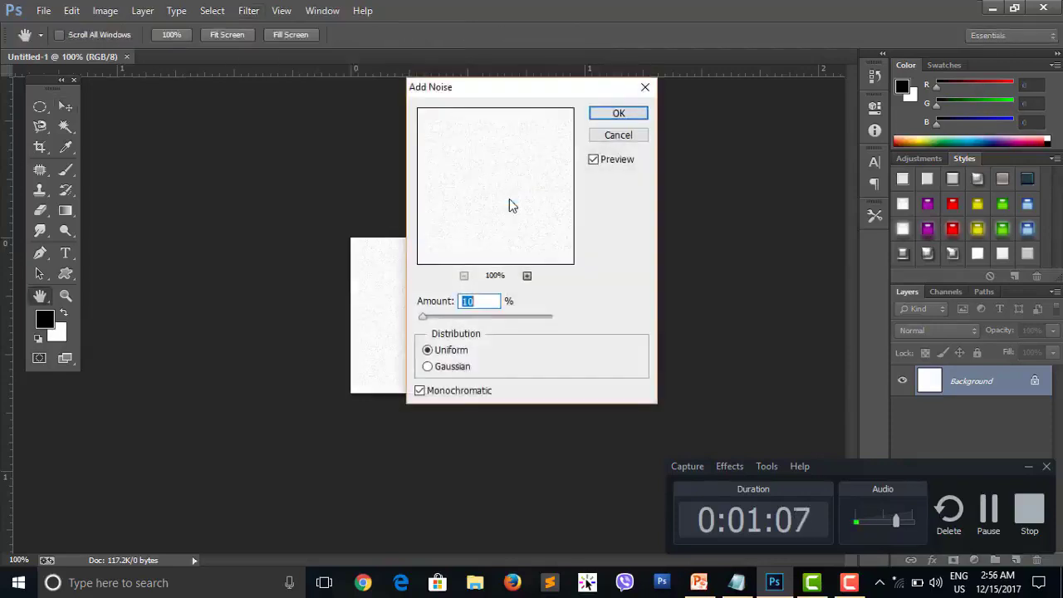
pyautogui.moveTo(563, 94); pyautogui.dragTo(673, 92)
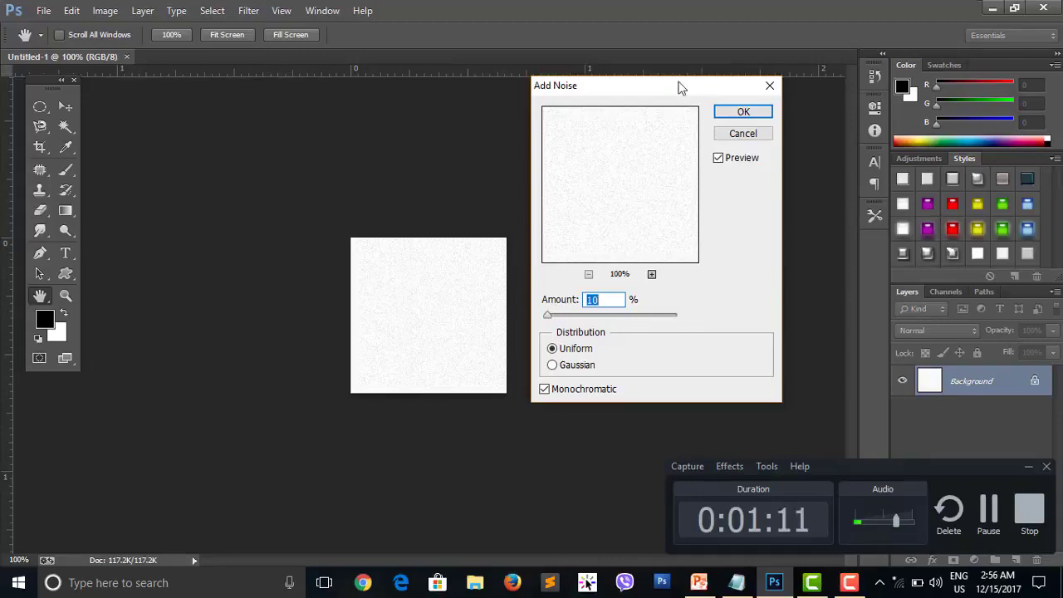
pyautogui.write('400')
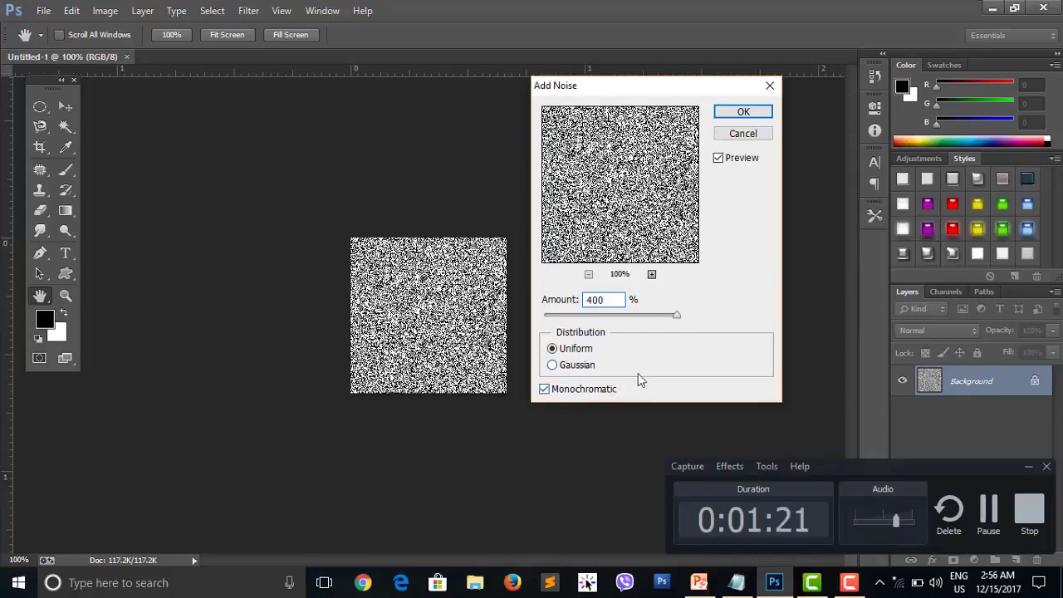
pyautogui.click(744, 113)
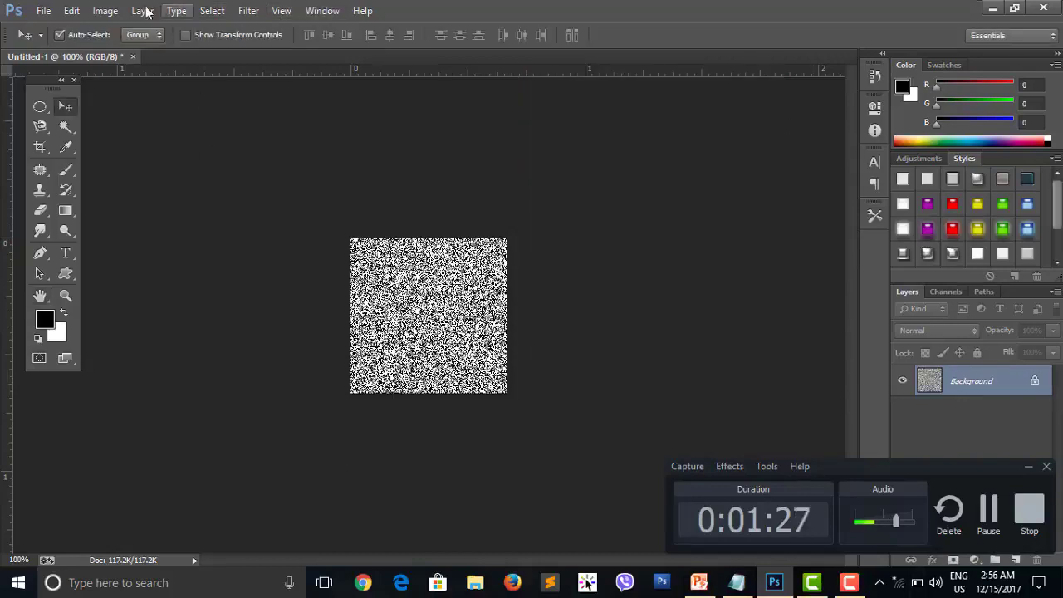
# Apply a Threshold adjustment at the default level 128 to the noise
pyautogui.click(105, 9)
pyautogui.moveTo(121, 51)
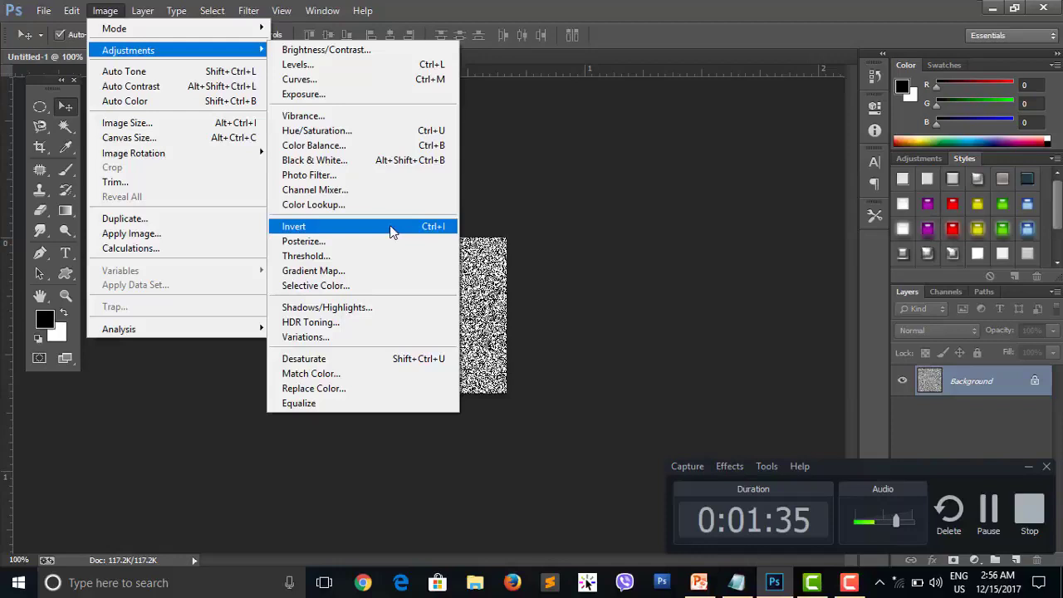
pyautogui.click(391, 257)
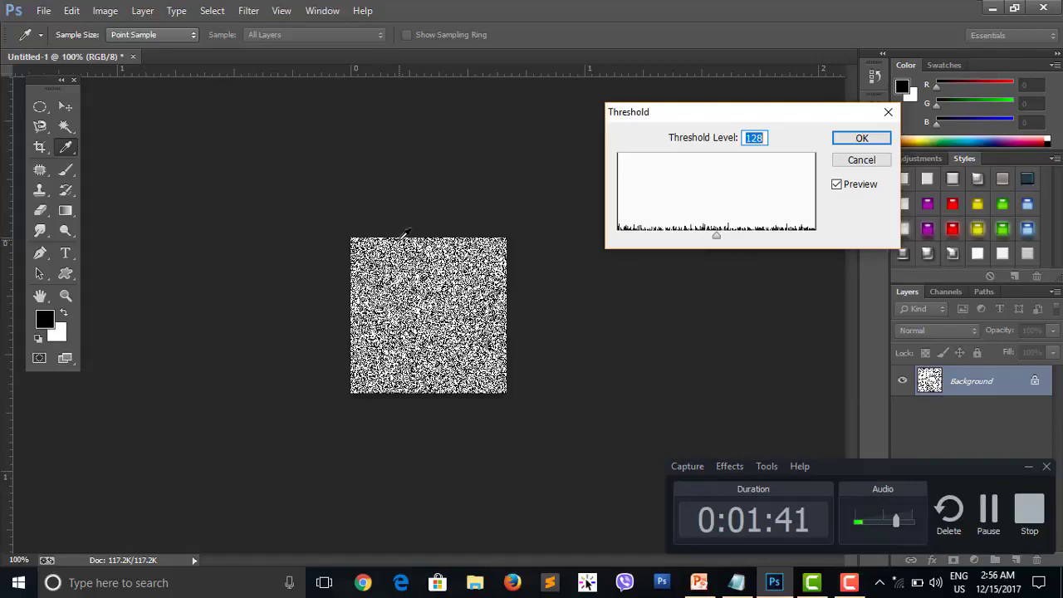
pyautogui.click(862, 138)
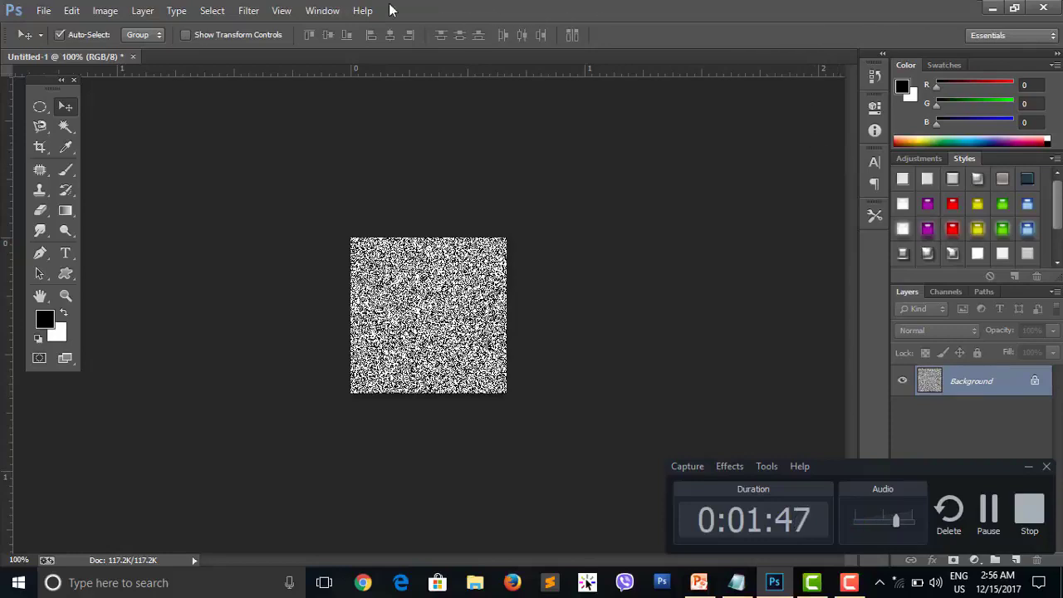
# Apply a Motion Blur with angle 90° and distance 999 pixels to the noise
pyautogui.click(248, 10)
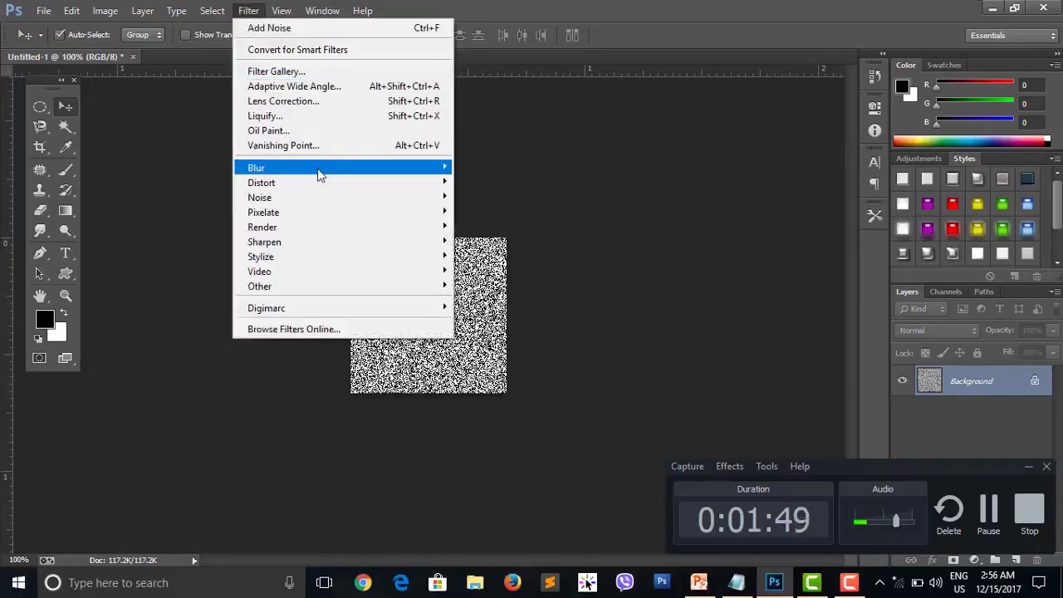
pyautogui.moveTo(426, 173)
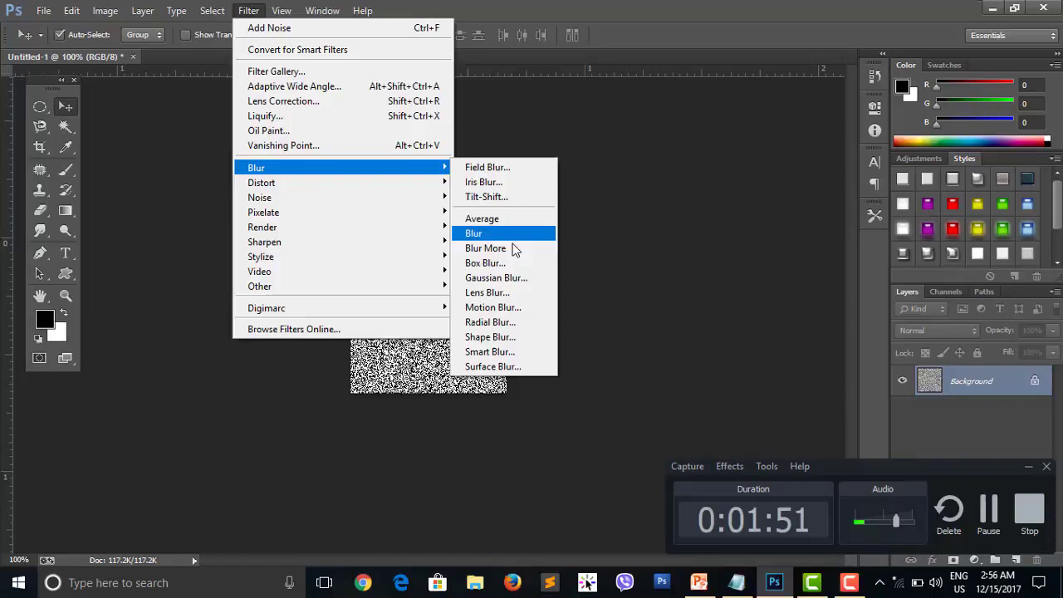
pyautogui.click(490, 307)
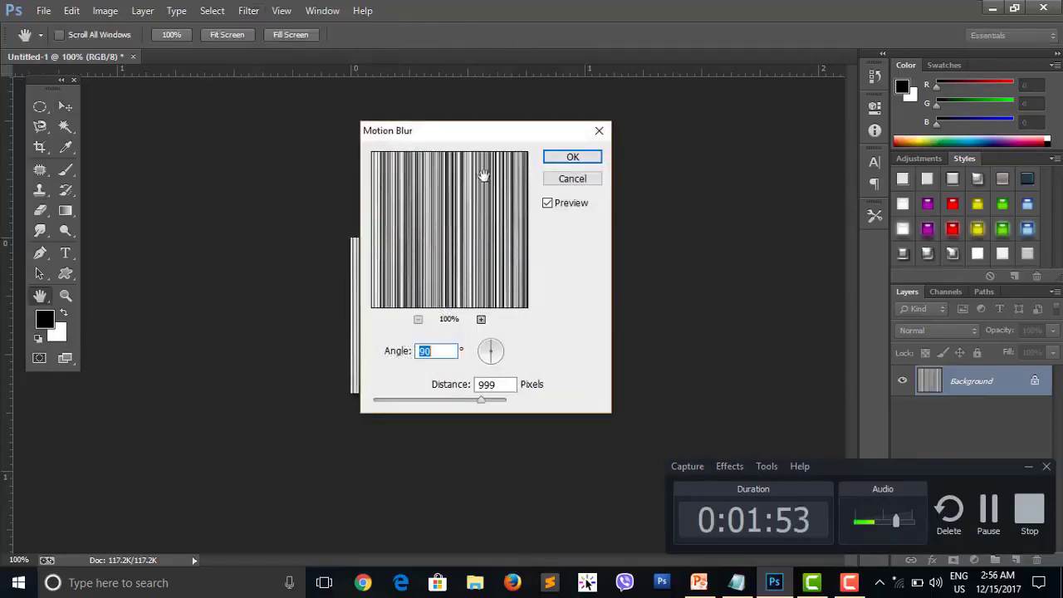
pyautogui.moveTo(507, 137); pyautogui.dragTo(690, 139)
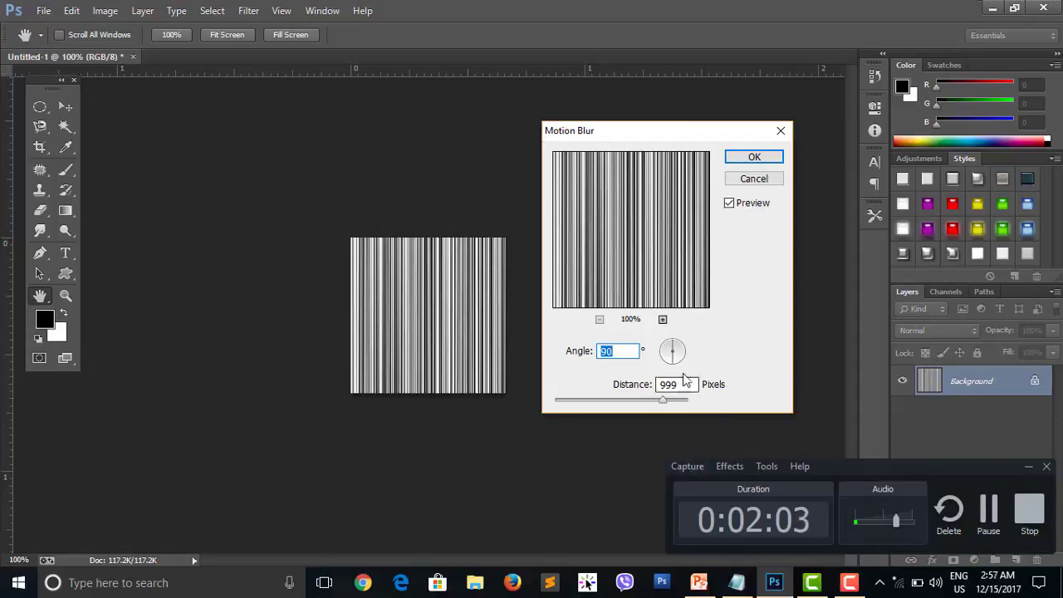
pyautogui.click(758, 159)
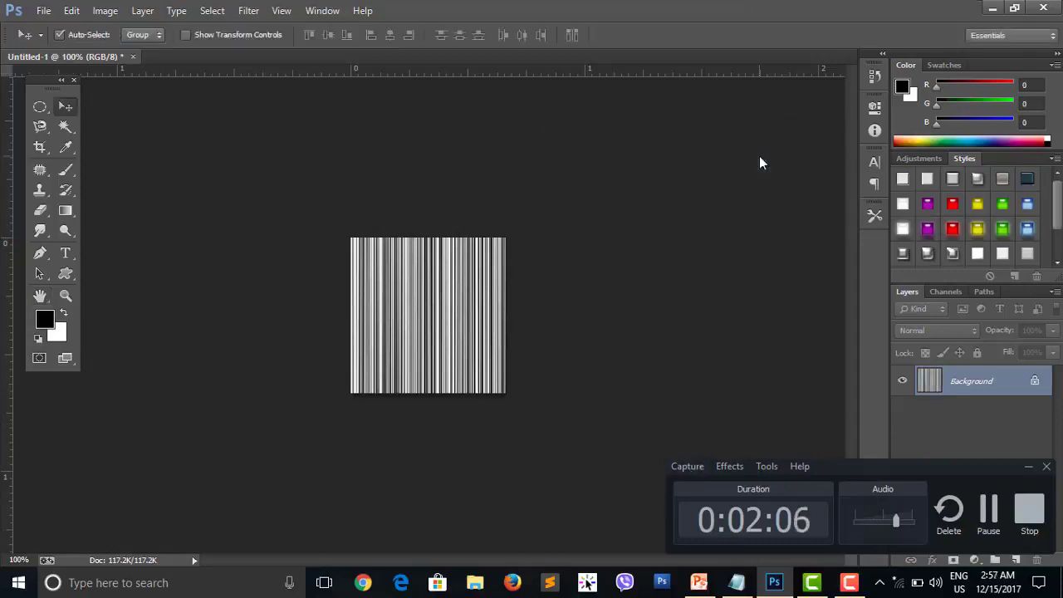
# Open the Levels adjustment and cancel it without making changes
pyautogui.click(112, 15)
pyautogui.moveTo(165, 49)
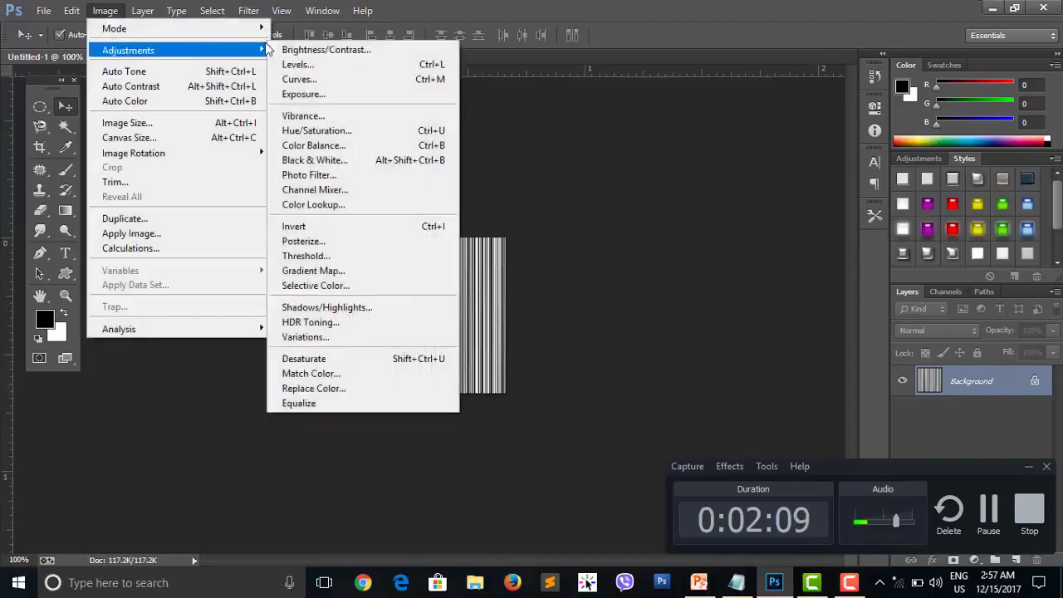
pyautogui.click(376, 70)
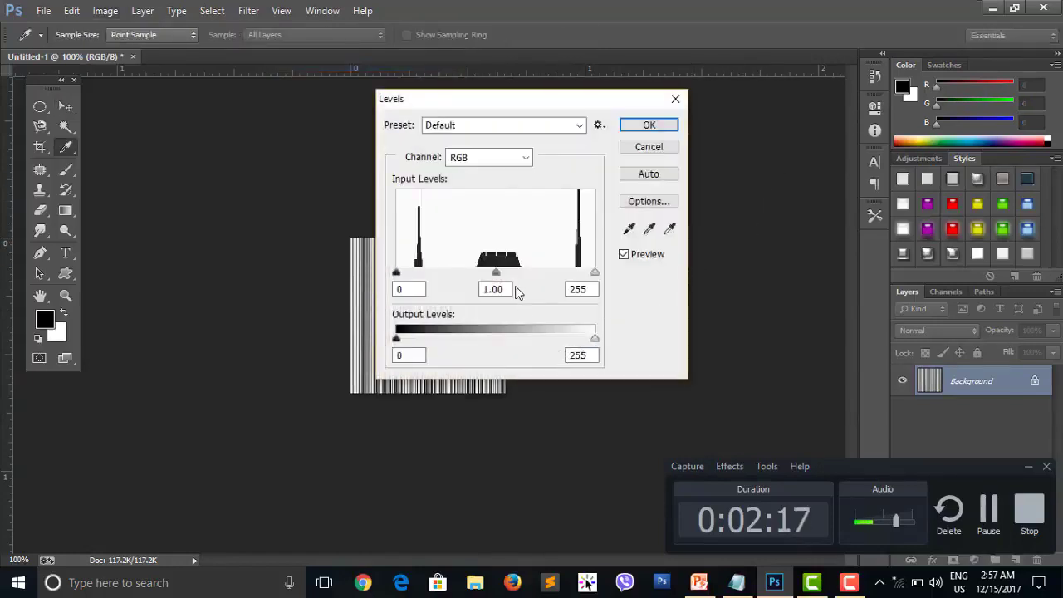
pyautogui.click(640, 147)
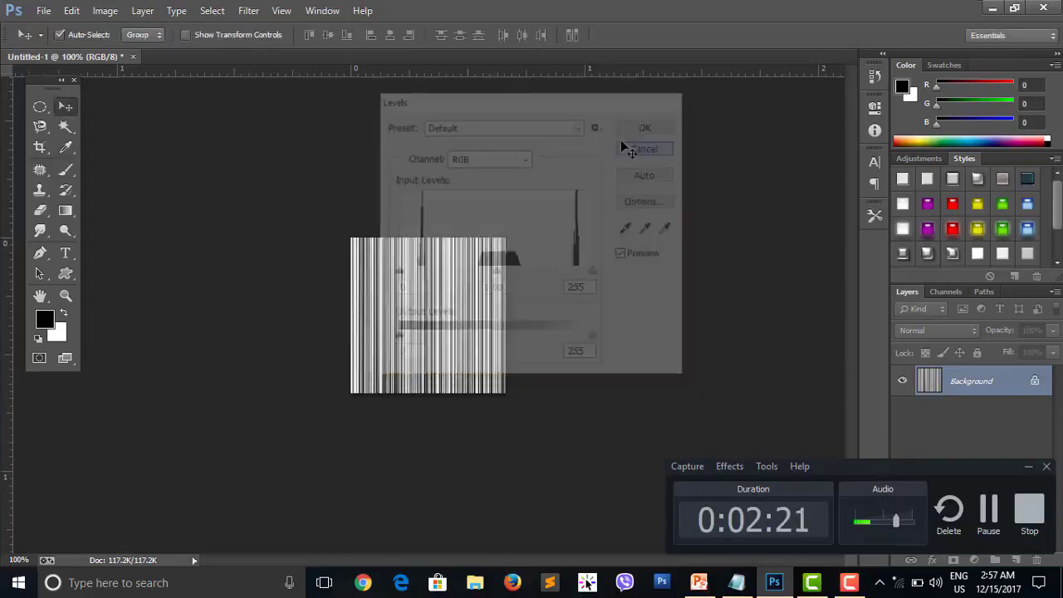
# Apply a Threshold adjustment at level 163 to sharpen the streaks into bars
pyautogui.click(101, 10)
pyautogui.moveTo(159, 50)
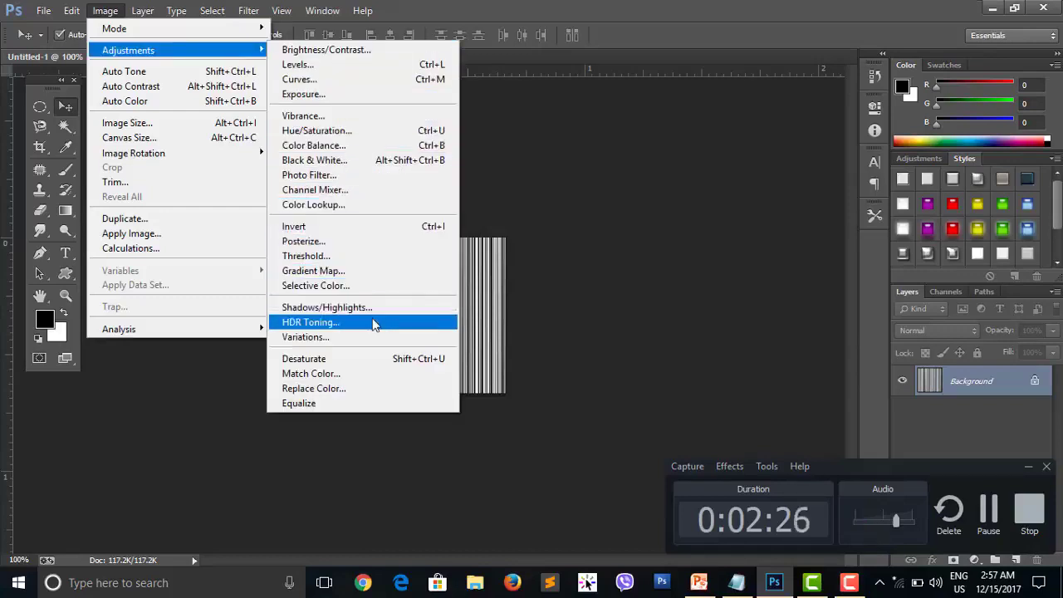
pyautogui.click(382, 259)
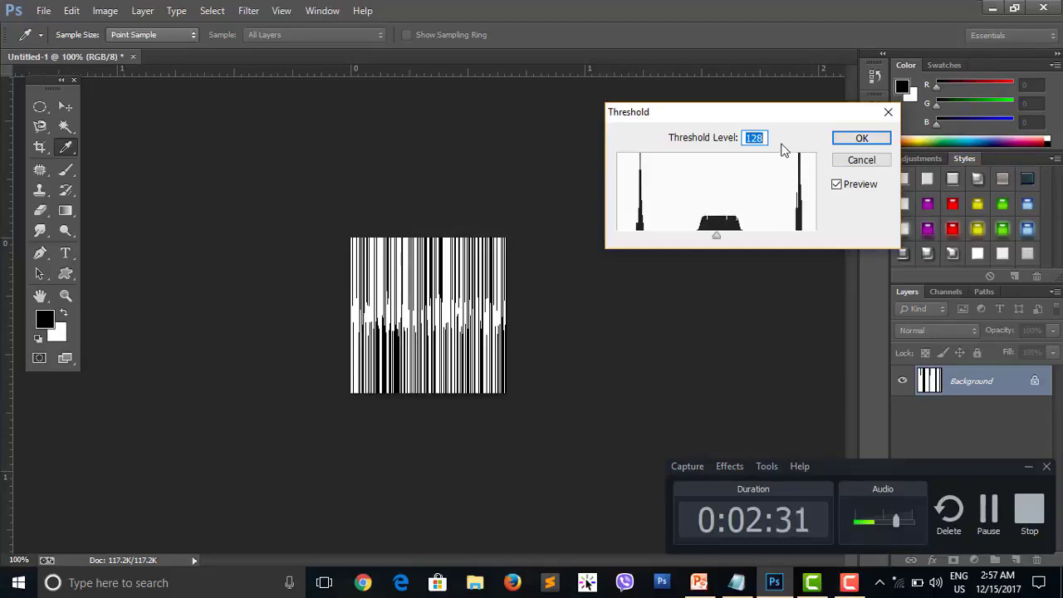
pyautogui.write('163')
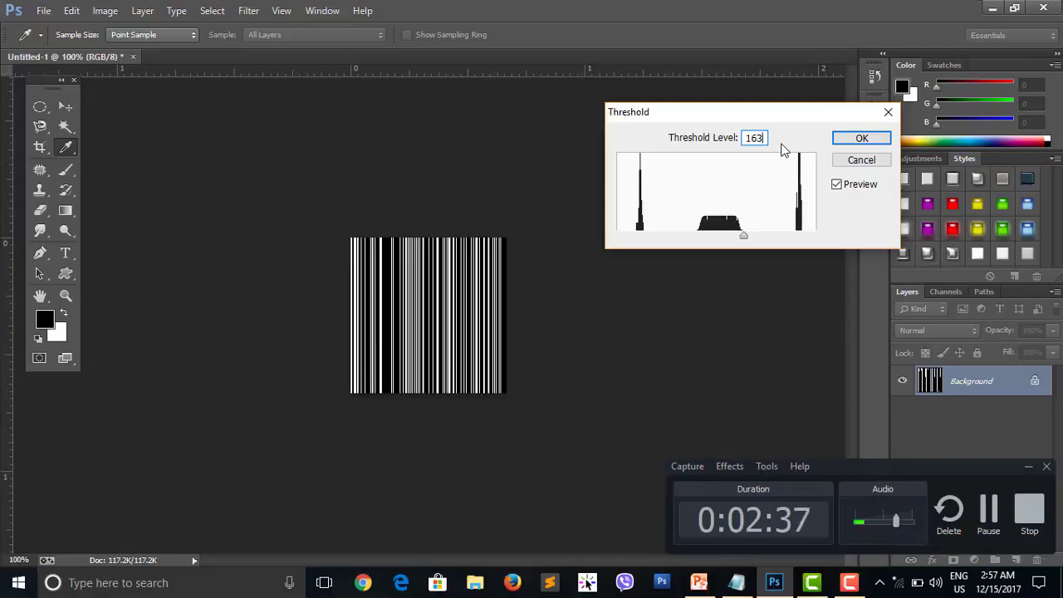
pyautogui.click(863, 137)
pyautogui.press('v')
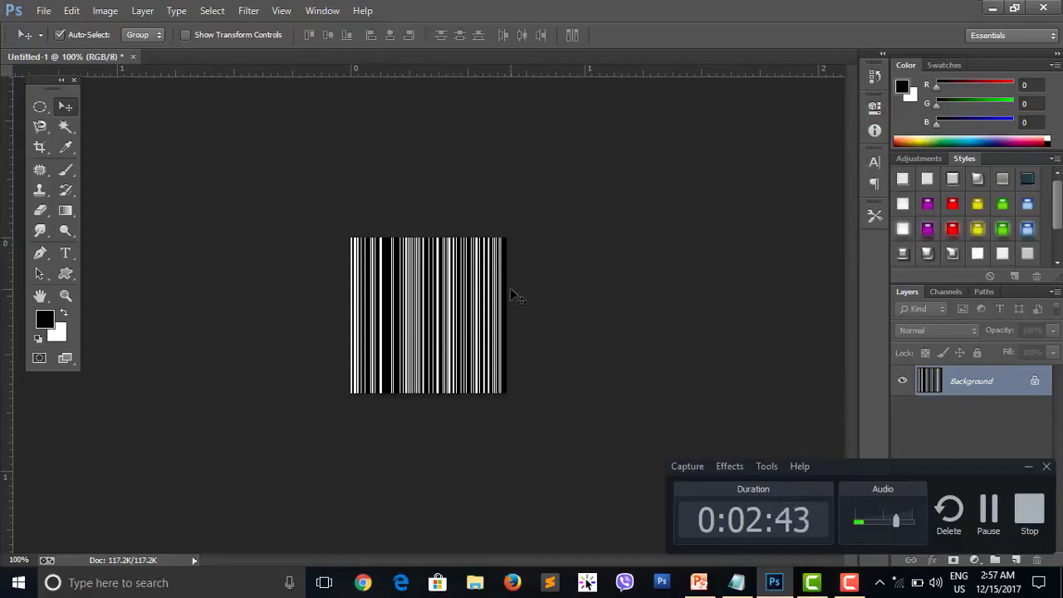
# Save the image as Barcode in JPEG format, accepting the default quality options
pyautogui.hotkey('ctrl', 's')
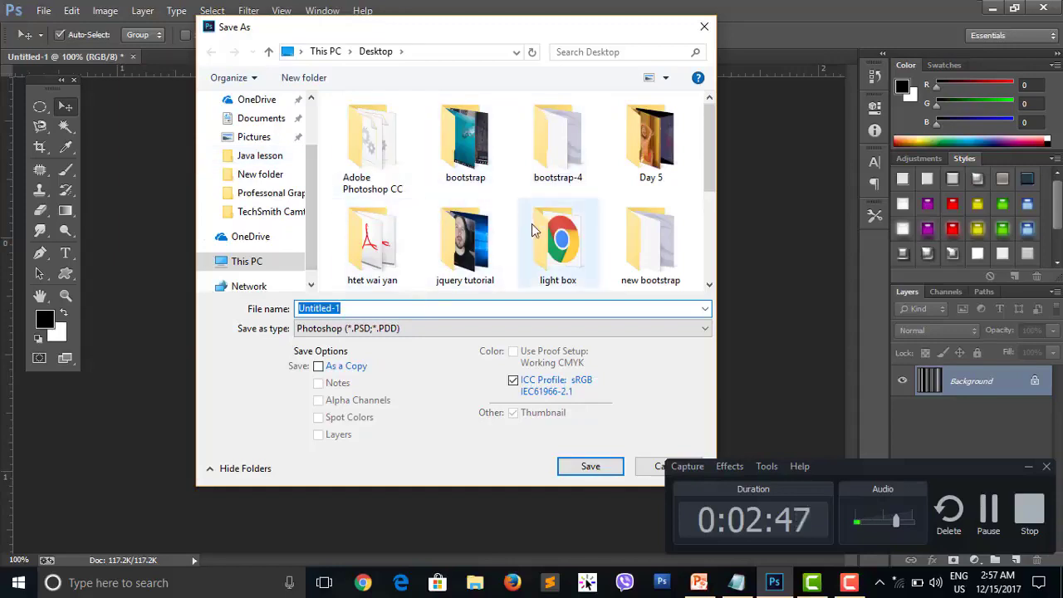
pyautogui.write('Barcode')
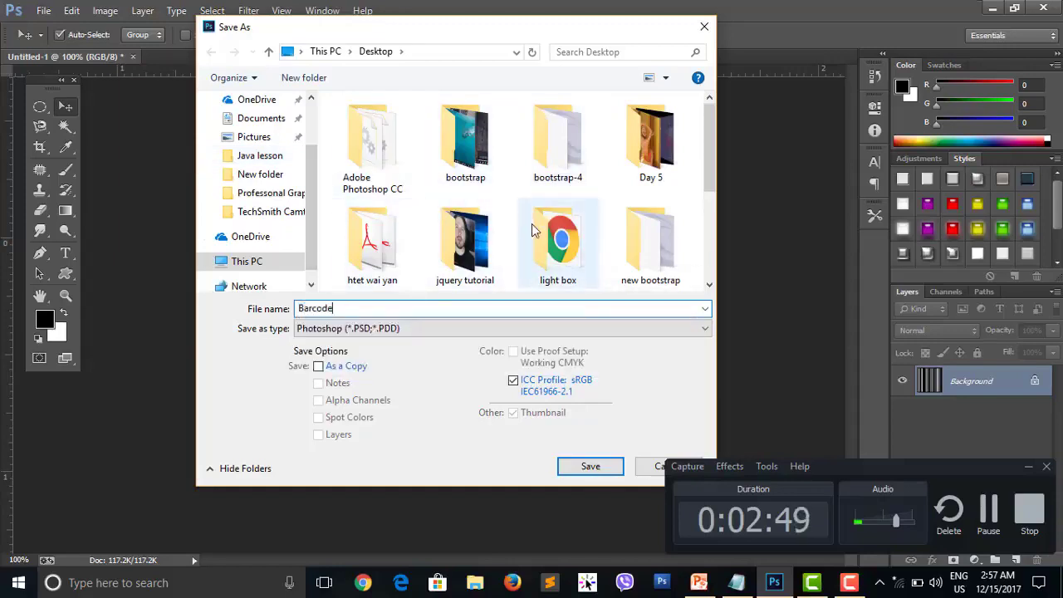
pyautogui.press('Tab')
pyautogui.press('j')
pyautogui.press('Return')
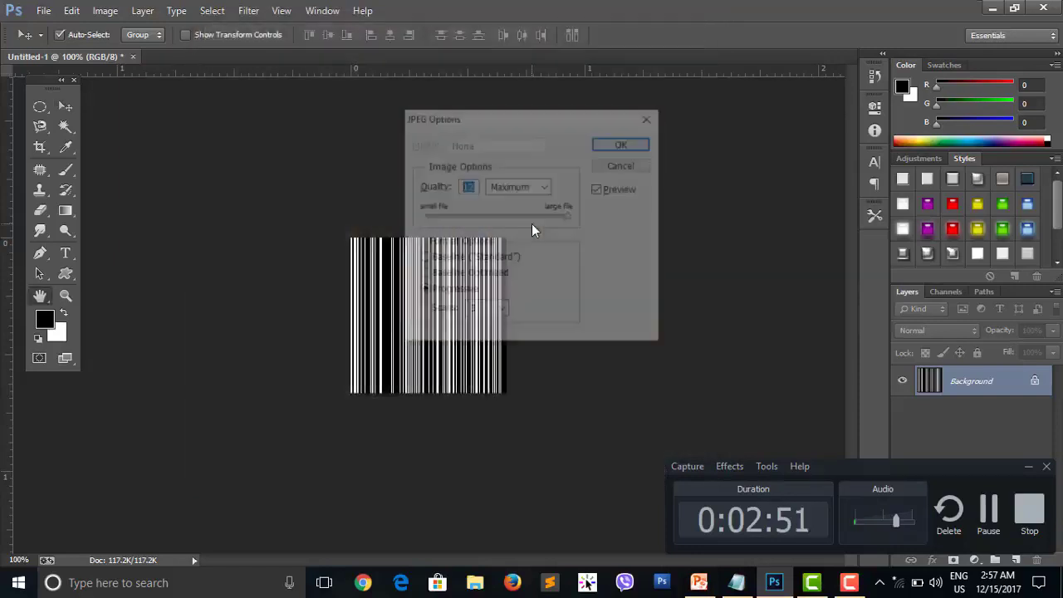
pyautogui.press('Return')
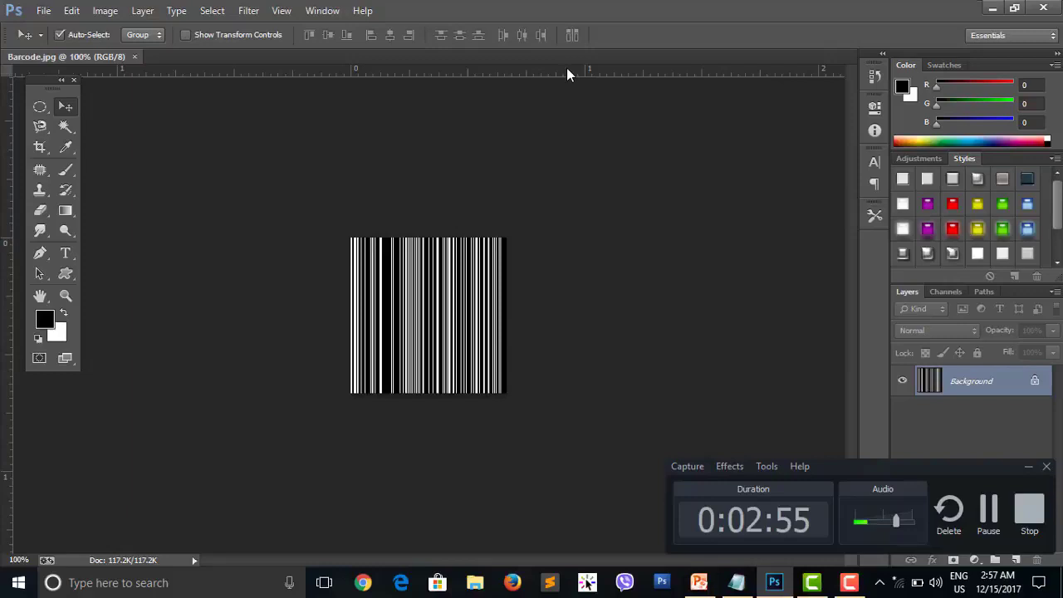
# Close Barcode.jpg, minimize Photoshop, and open the Day 5 folder on the desktop
pyautogui.click(134, 56)
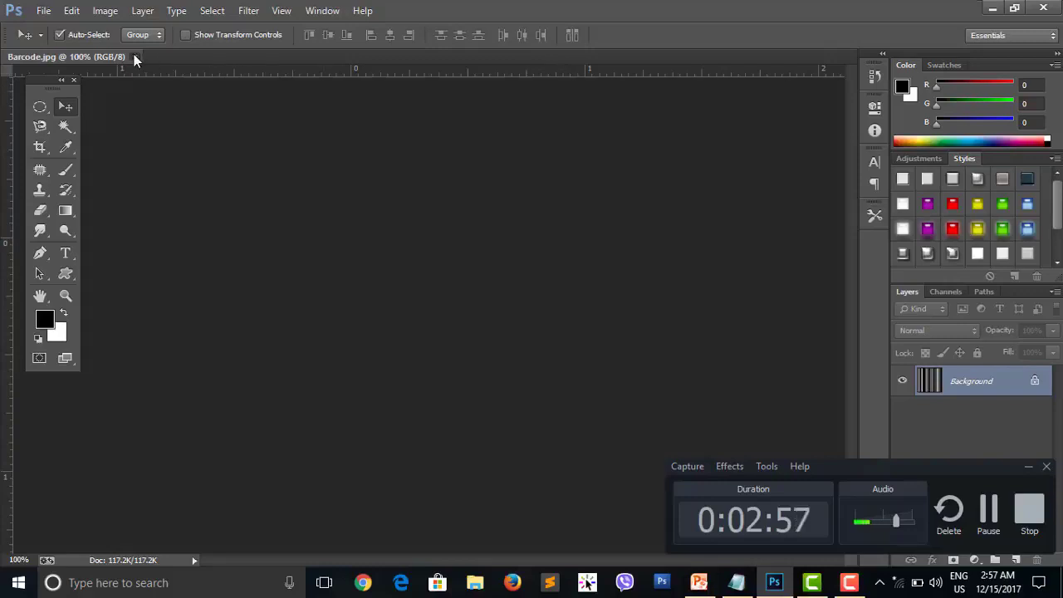
pyautogui.click(991, 8)
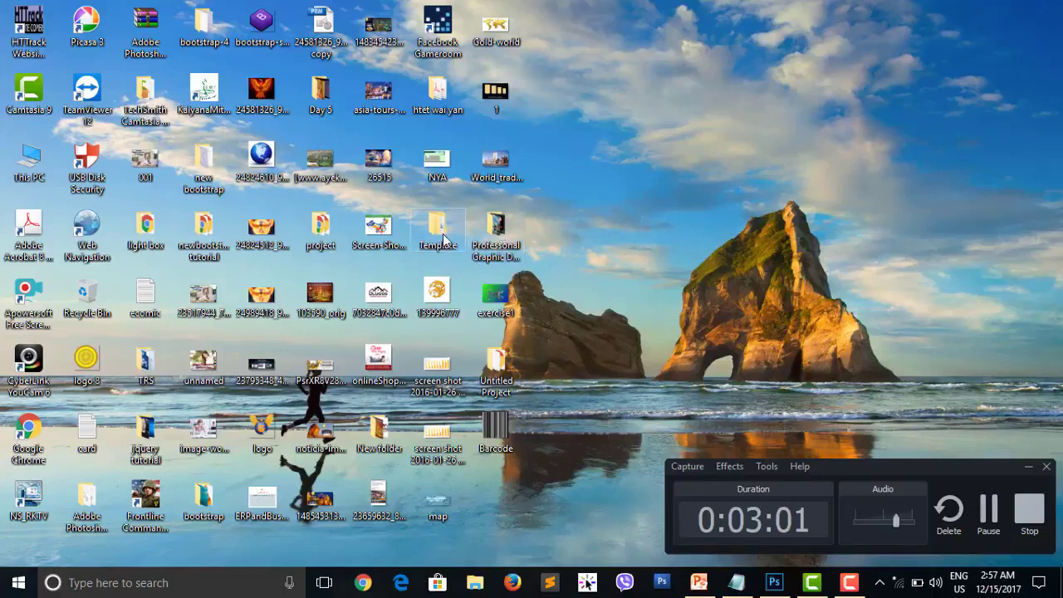
pyautogui.doubleClick(328, 94)
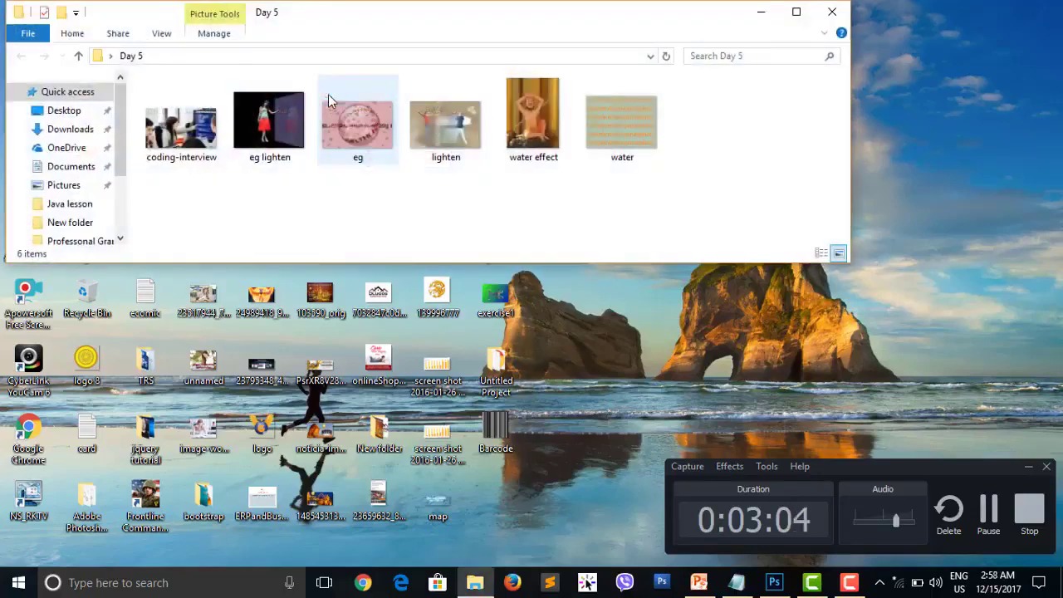
# Close the Day 5 window and preview the image-women-2 photo on the desktop
pyautogui.click(831, 12)
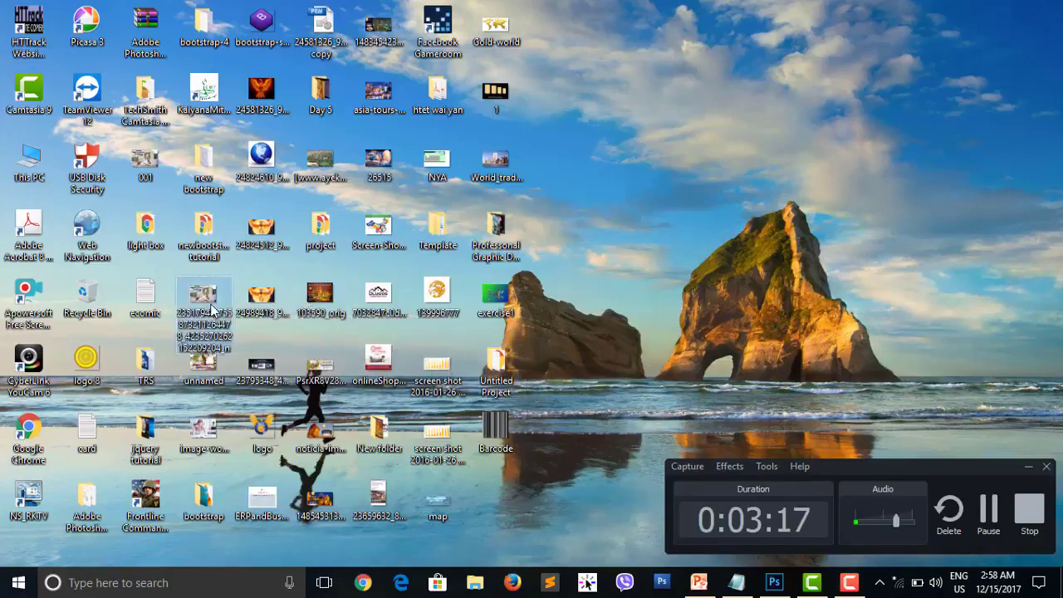
pyautogui.click(207, 435)
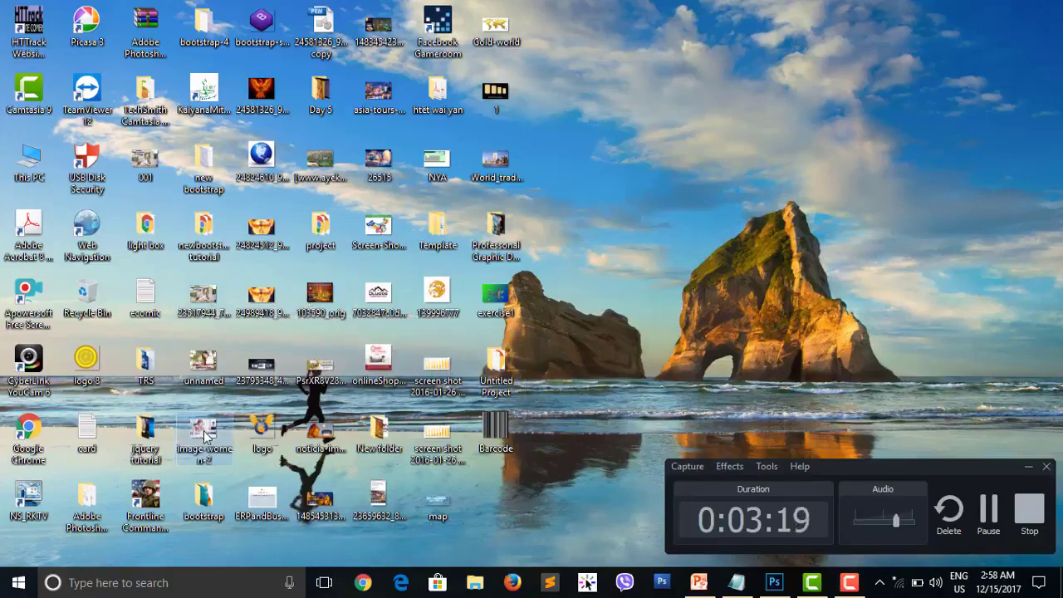
pyautogui.doubleClick(205, 433)
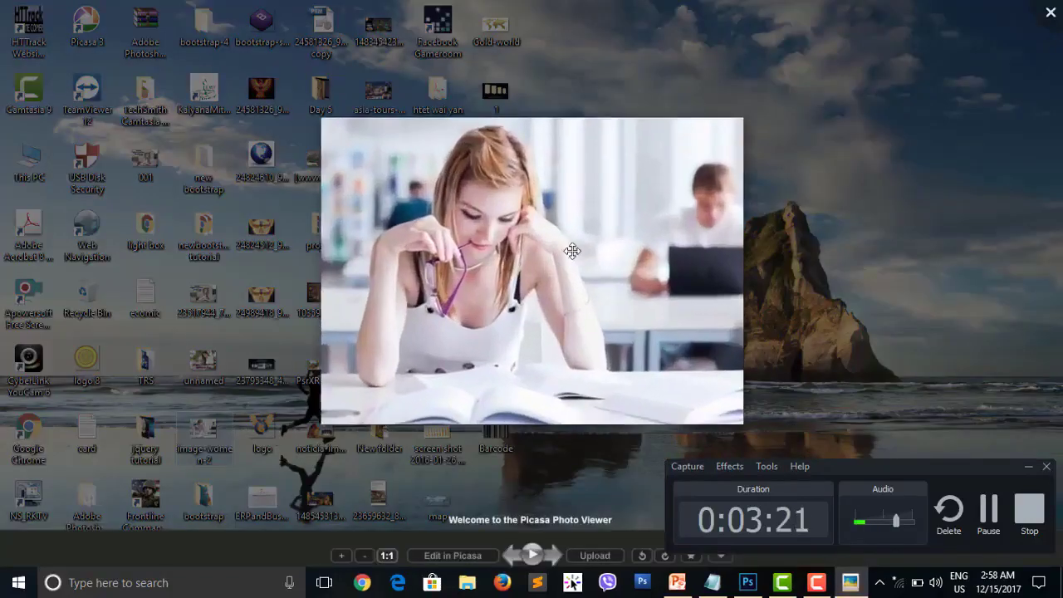
pyautogui.press('Escape')
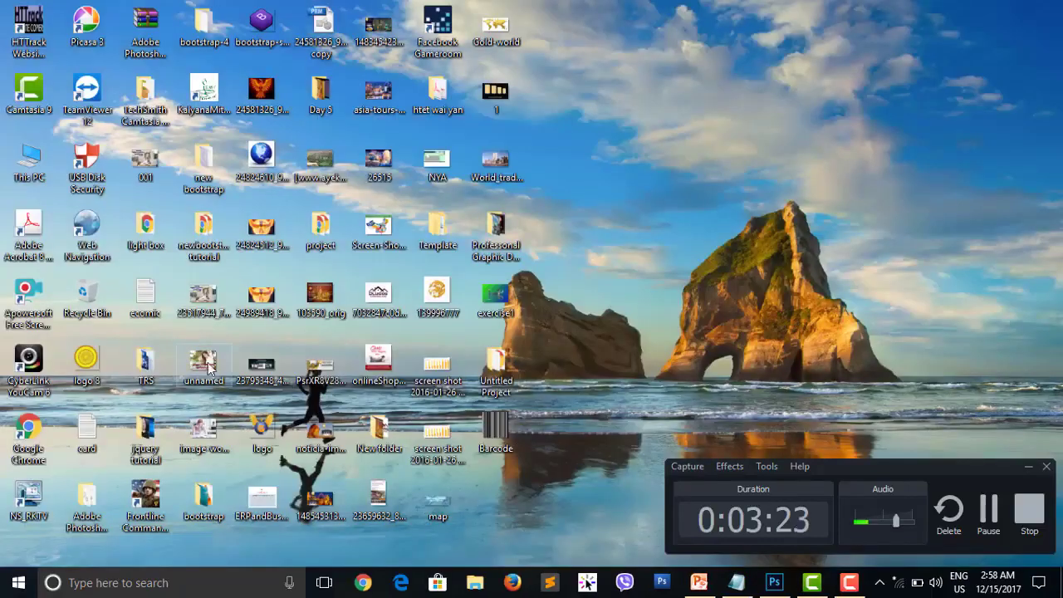
# Open image-women-2.jpg with Adobe Photoshop
pyautogui.rightClick(206, 435)
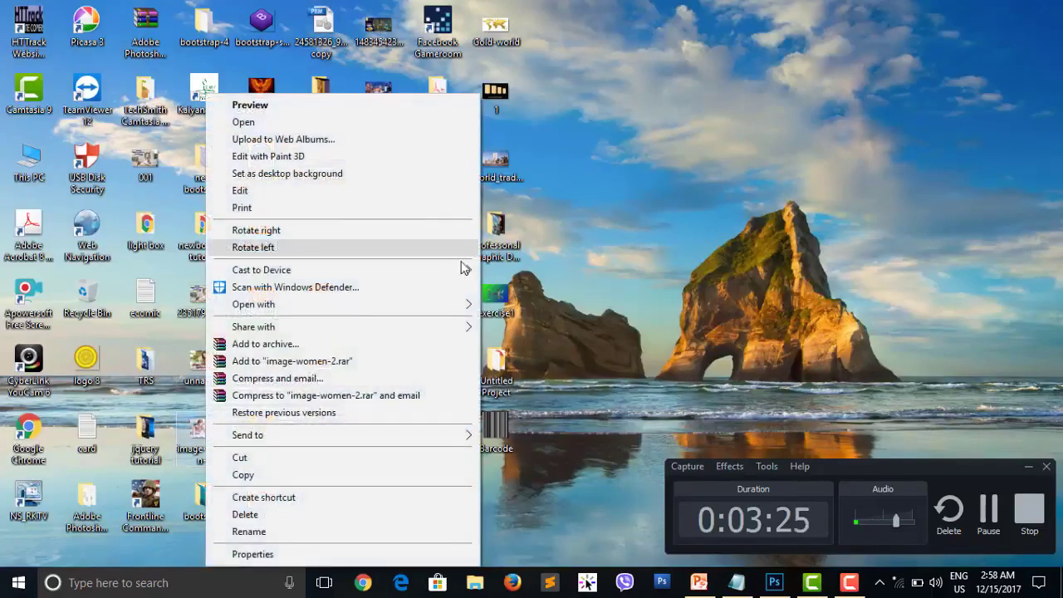
pyautogui.moveTo(446, 305)
pyautogui.click(541, 307)
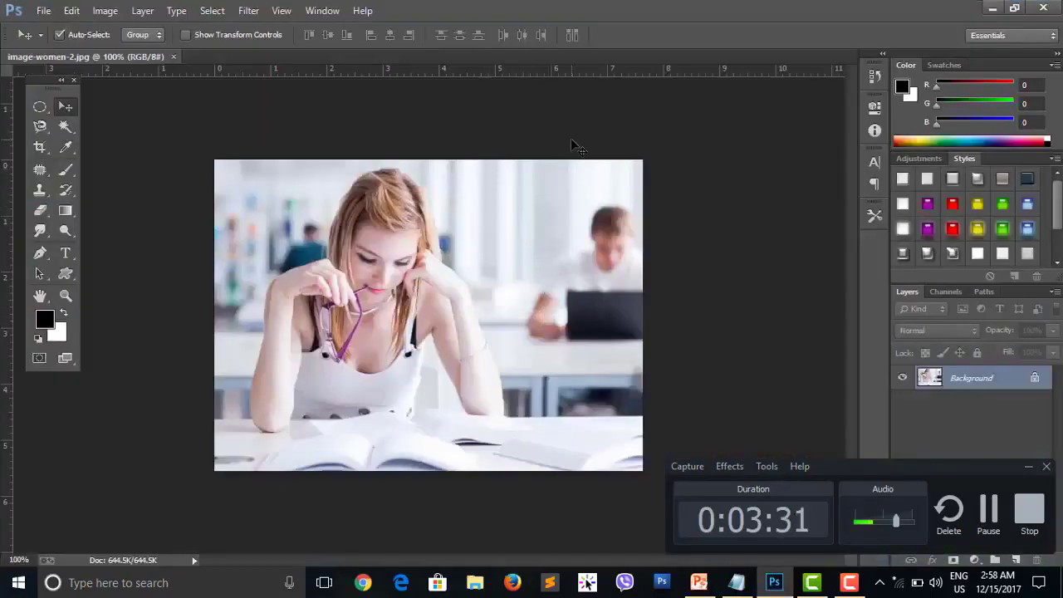
# Add a new empty Layer 1 above the Background and select the Gradient tool
pyautogui.hotkey('ctrl', 'shift', 'n')
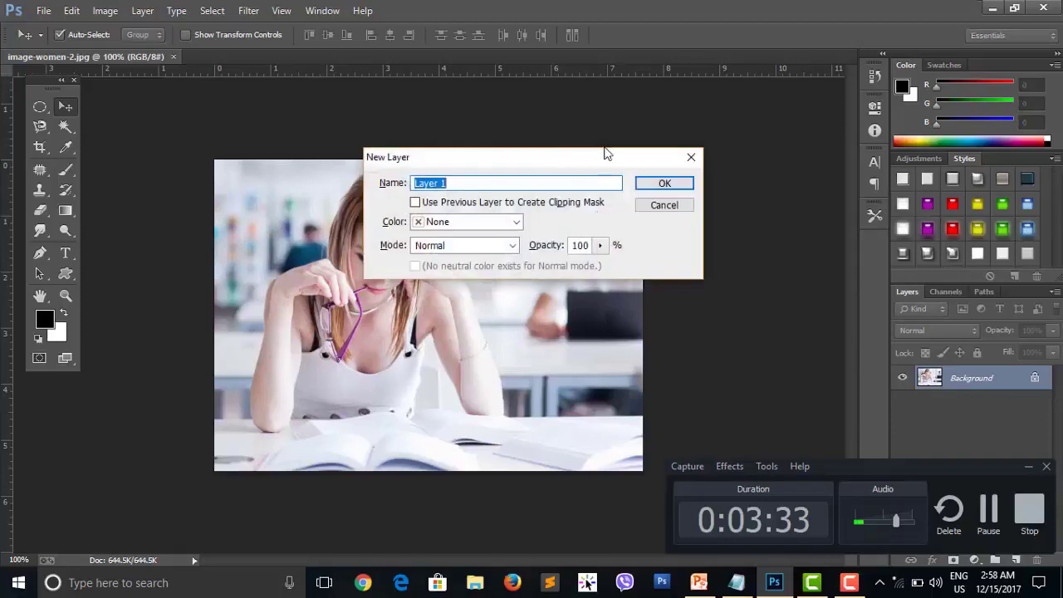
pyautogui.click(670, 184)
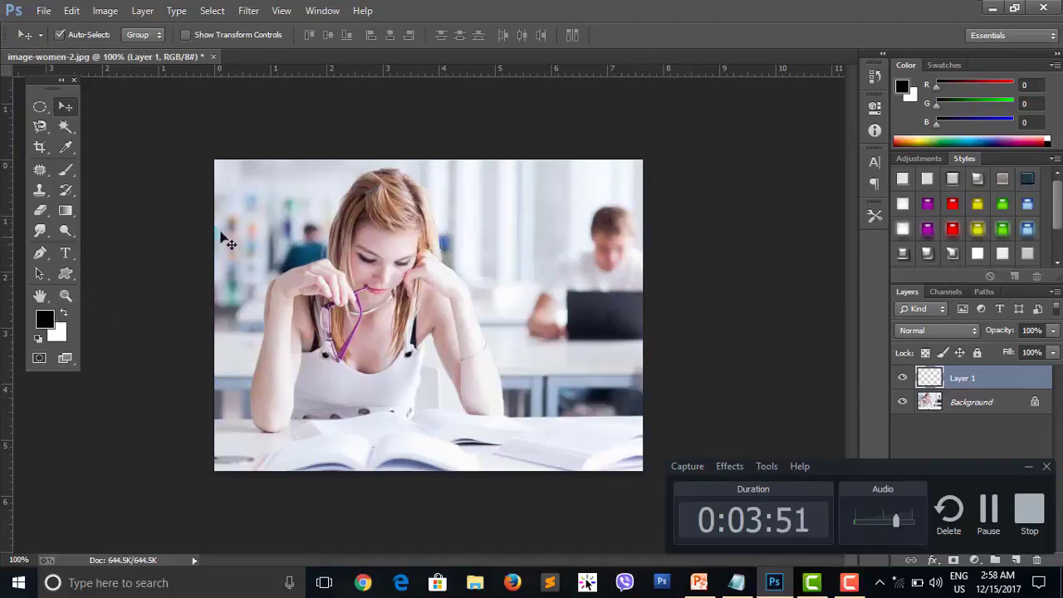
pyautogui.press('g')
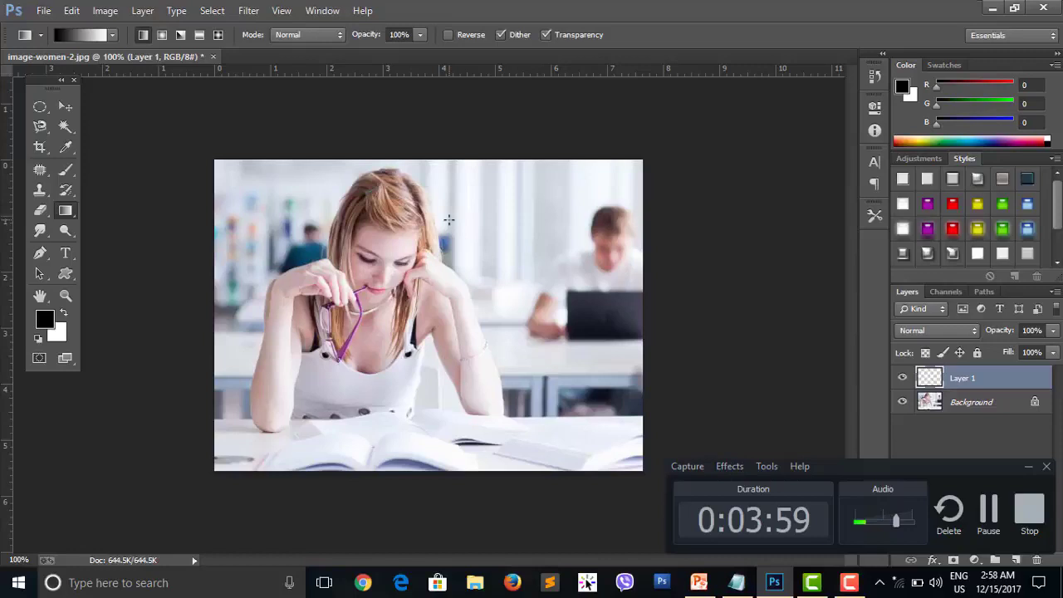
# Fill Layer 1 with a vertical black-to-white gradient, then render Difference Clouds over it
pyautogui.moveTo(448, 215); pyautogui.dragTo(441, 394)
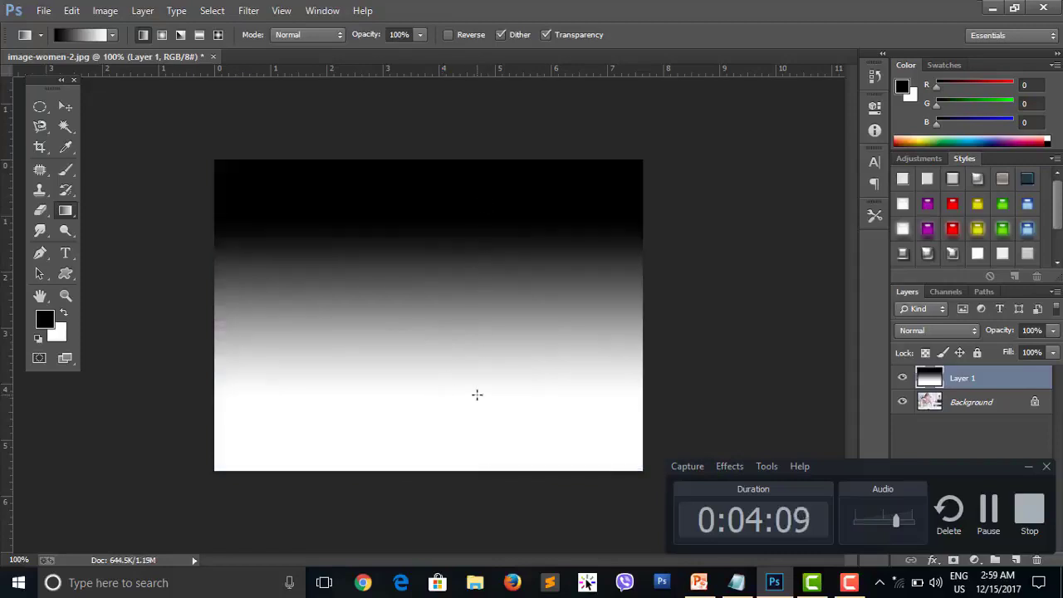
pyautogui.click(249, 11)
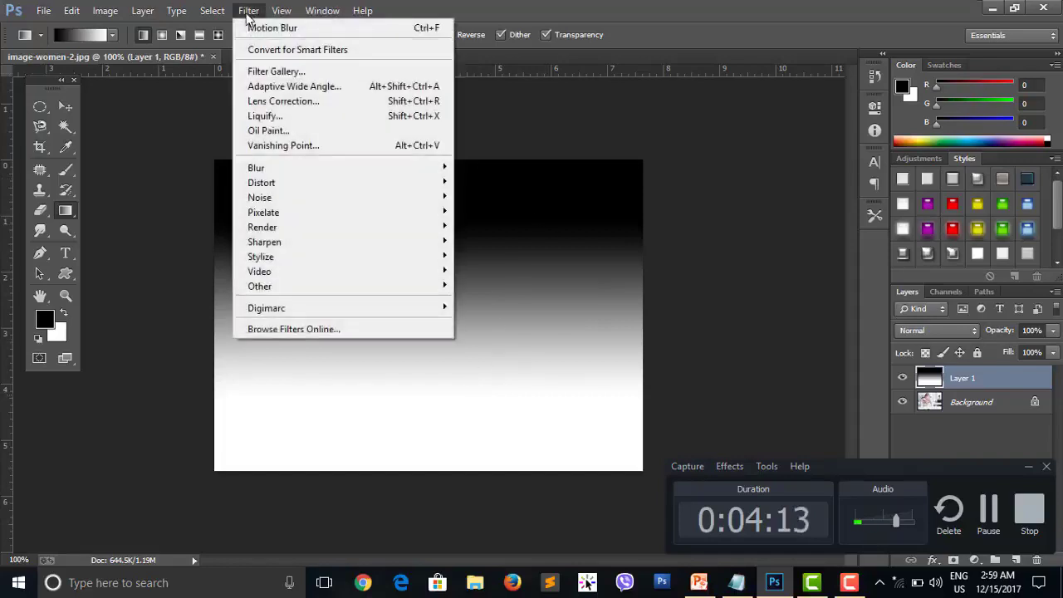
pyautogui.moveTo(309, 226)
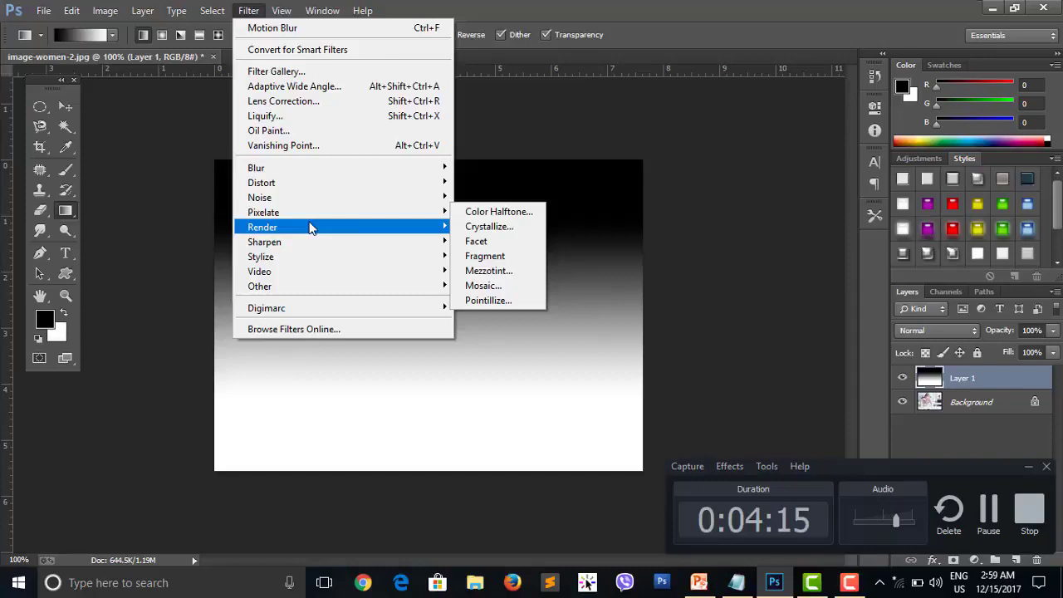
pyautogui.moveTo(375, 229)
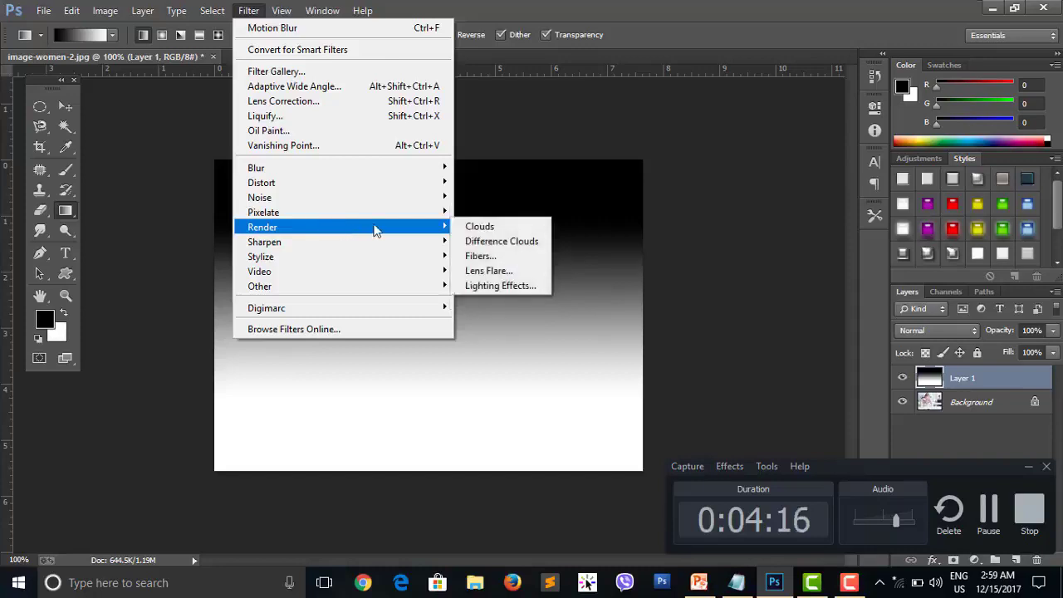
pyautogui.click(501, 240)
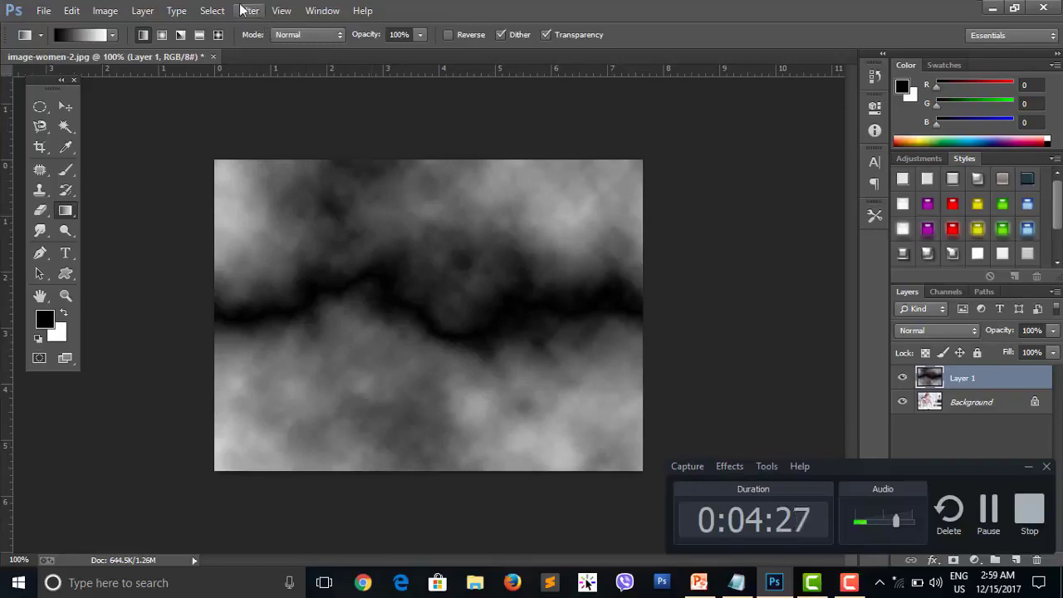
pyautogui.click(104, 13)
# Invert Layer 1's clouds into a bright white streak, then bring up Levels with Ctrl+L
pyautogui.moveTo(147, 48)
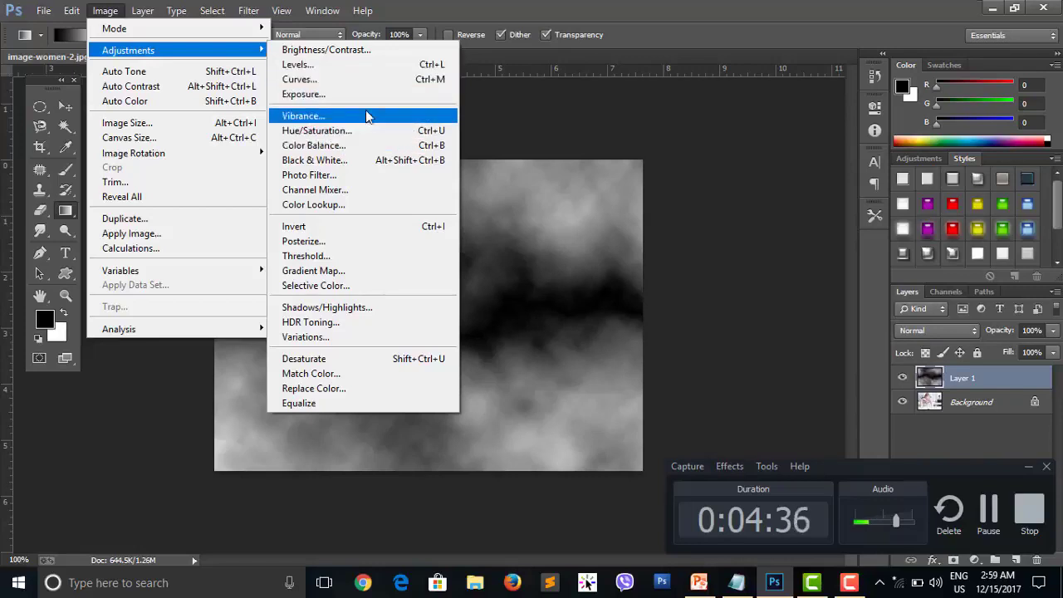
pyautogui.click(384, 236)
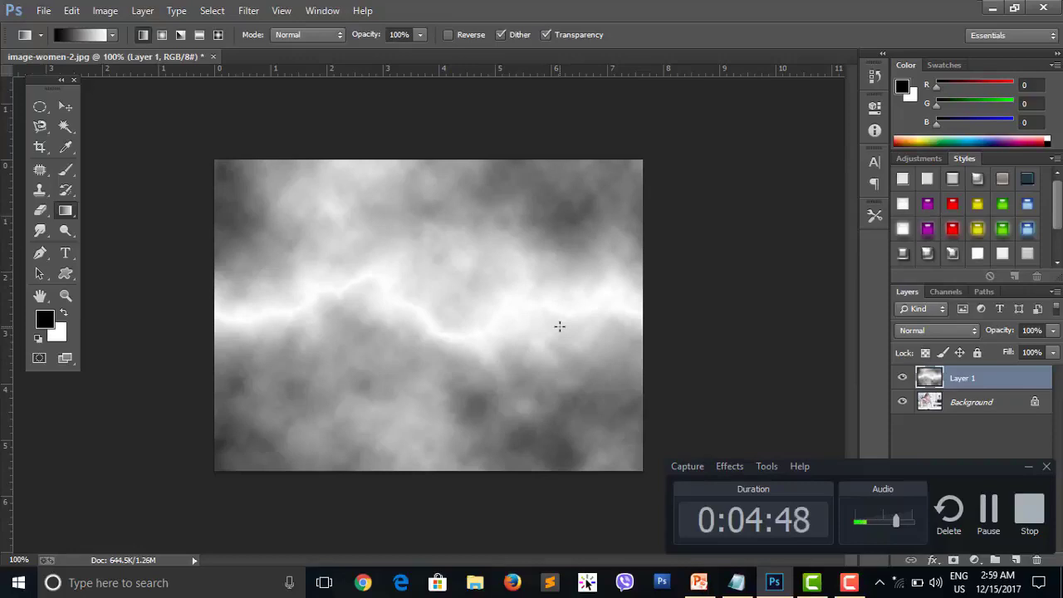
pyautogui.hotkey('ctrl', 'l')
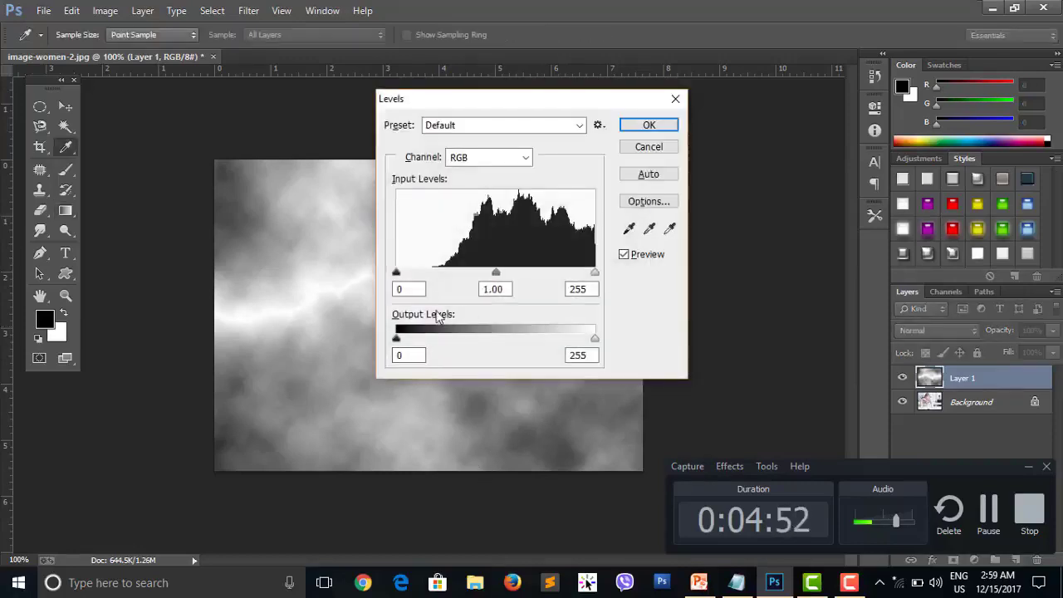
# Apply Levels with the black input at 180, leaving a white streak on mostly black
pyautogui.doubleClick(407, 289)
pyautogui.write('1')
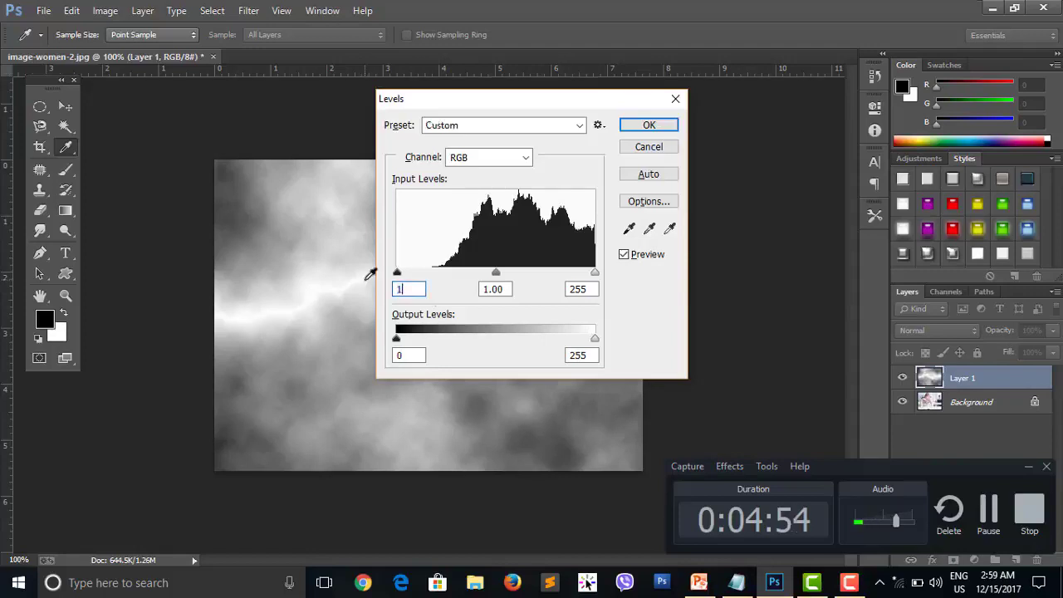
pyautogui.write('80')
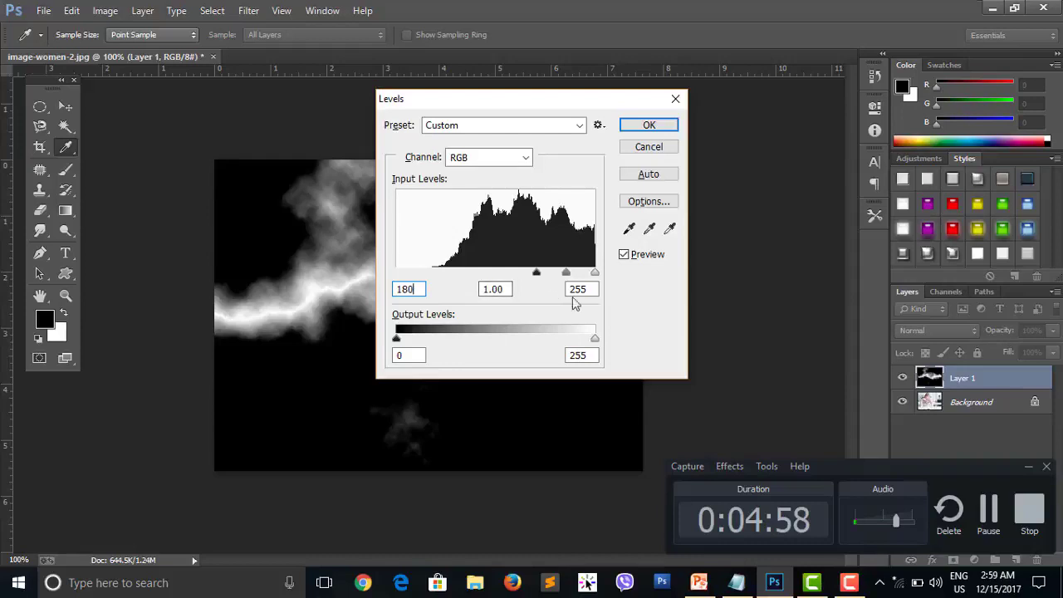
pyautogui.moveTo(593, 102); pyautogui.dragTo(772, 111)
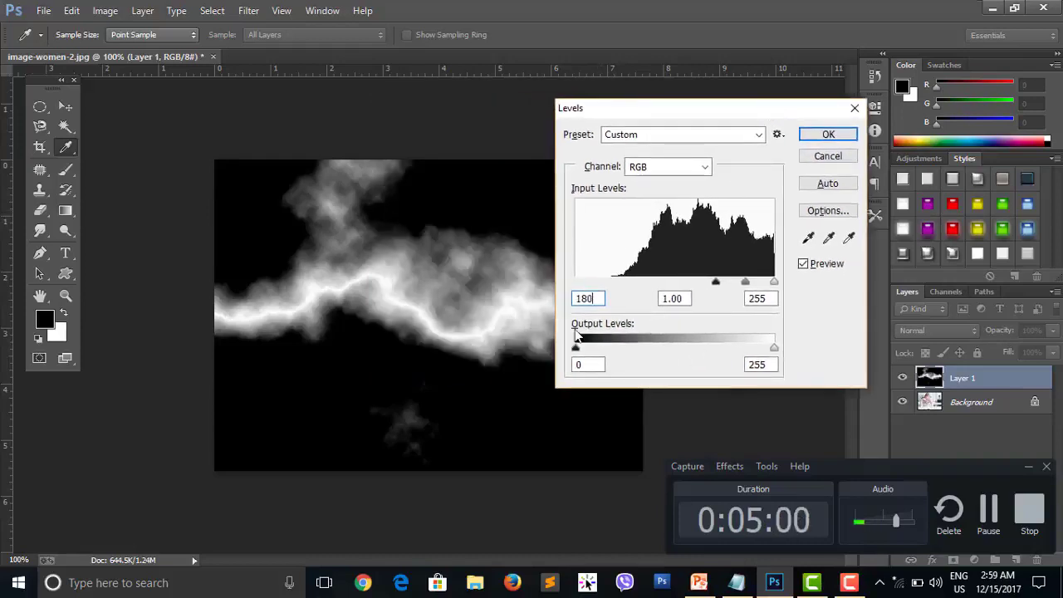
pyautogui.click(830, 135)
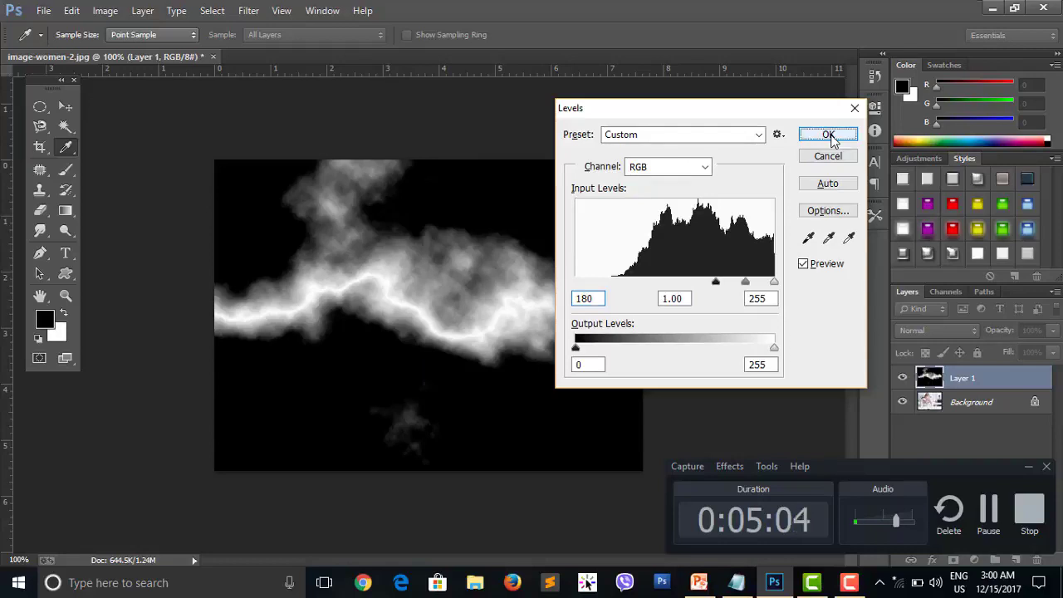
pyautogui.press('g')
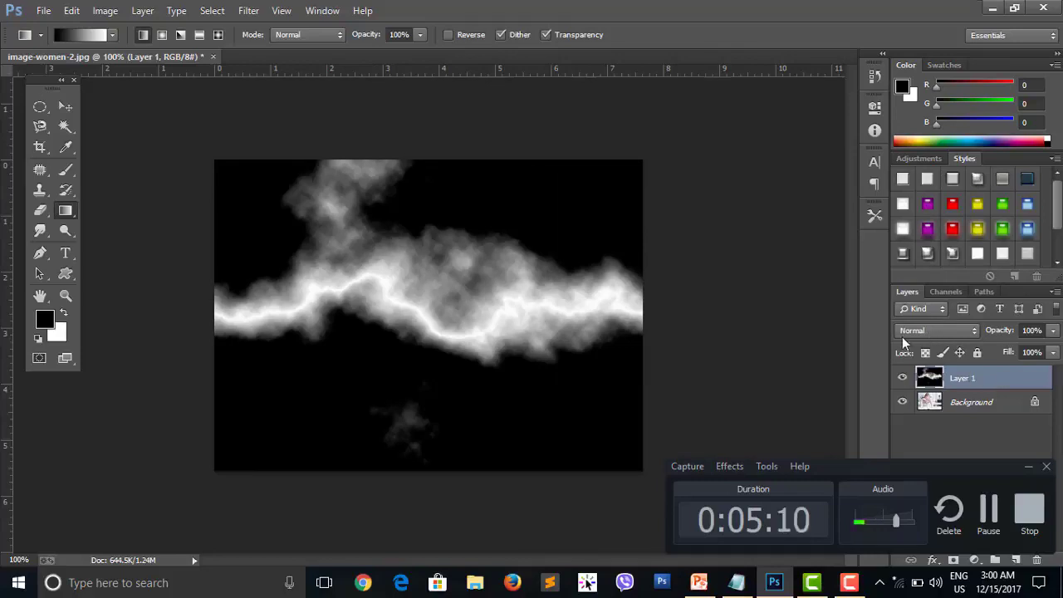
# Compare Lighten and Screen blend modes on Layer 1, settling on Lighten
pyautogui.click(949, 330)
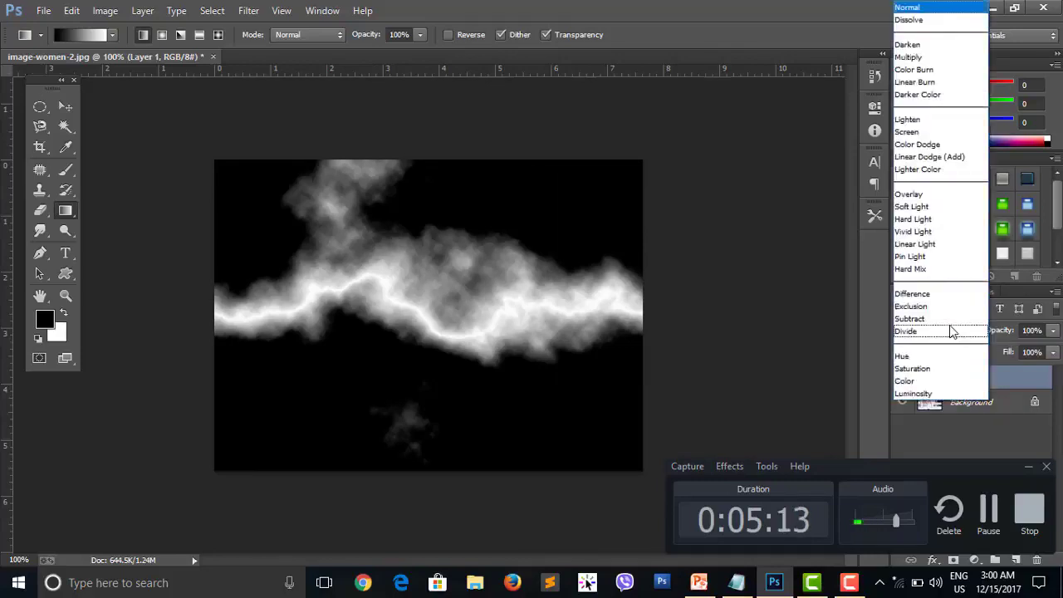
pyautogui.click(947, 119)
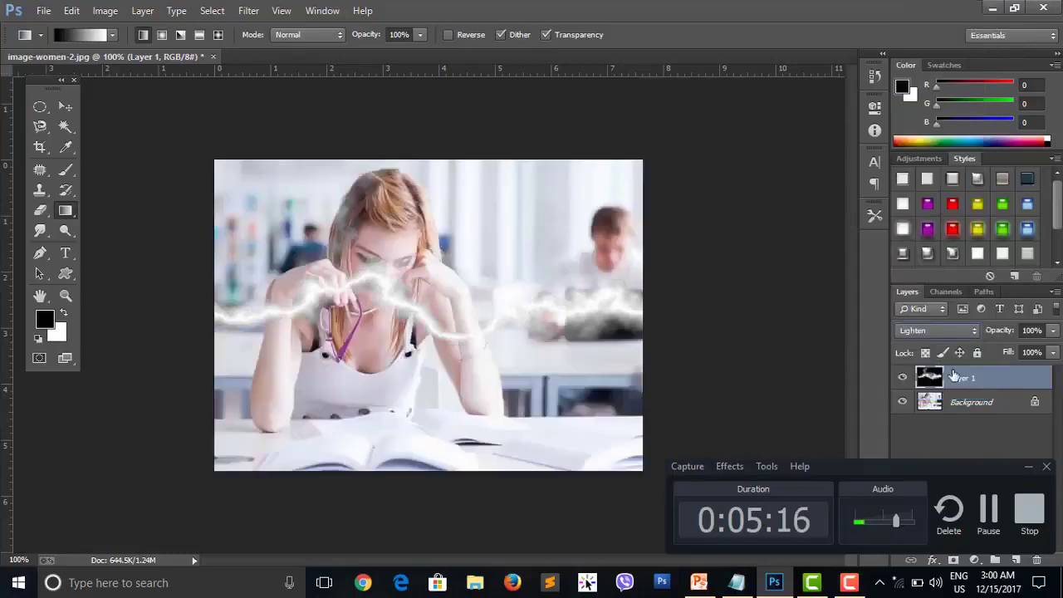
pyautogui.click(955, 327)
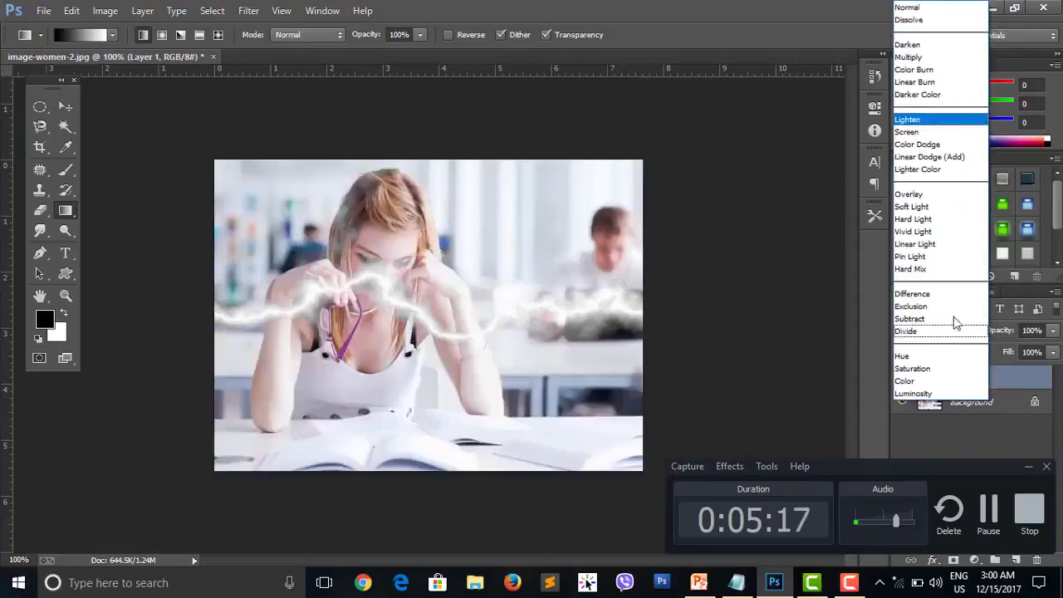
pyautogui.click(928, 136)
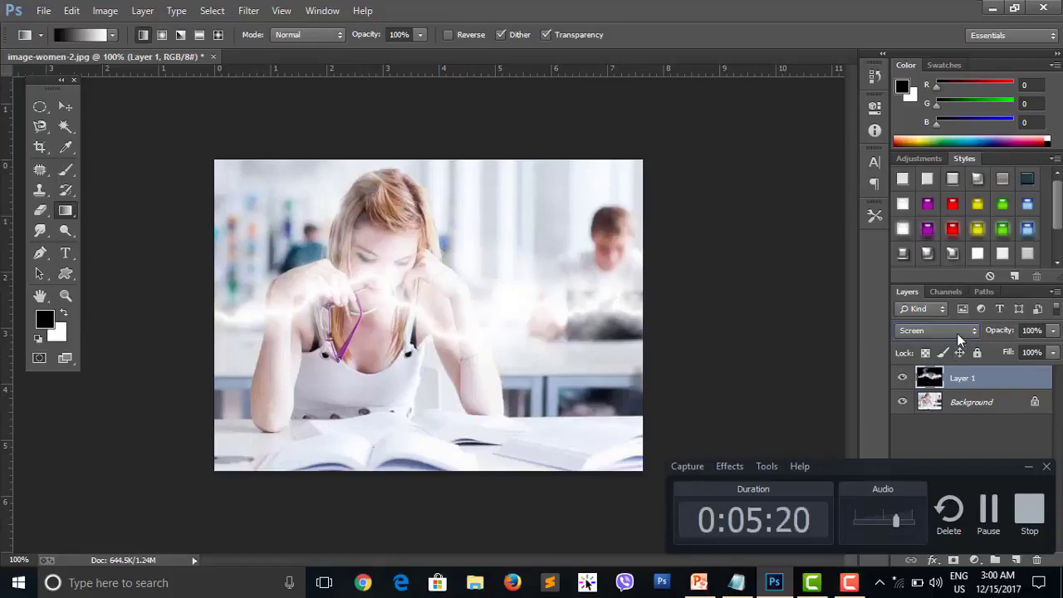
pyautogui.click(956, 330)
pyautogui.click(938, 122)
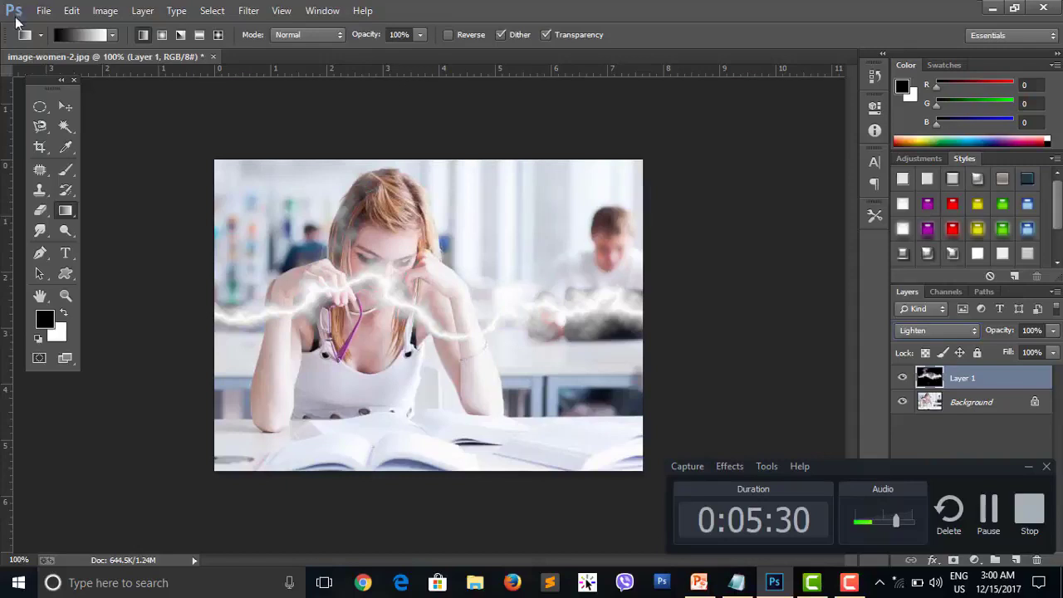
# Colorize Layer 1 with Hue/Saturation at Hue 27, boosted saturation and Lightness 0
pyautogui.click(104, 10)
pyautogui.moveTo(175, 51)
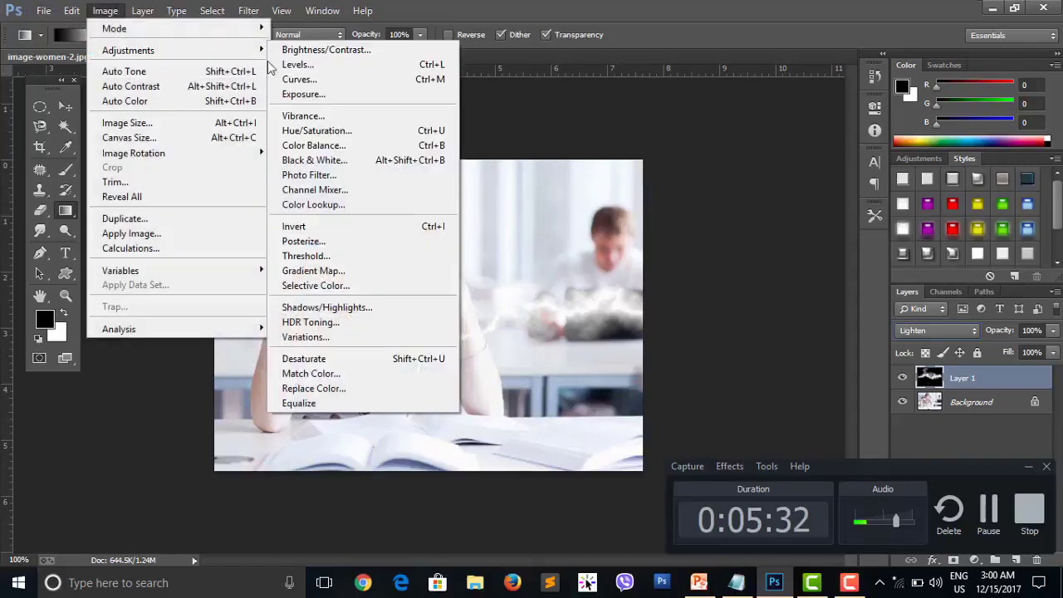
pyautogui.click(360, 133)
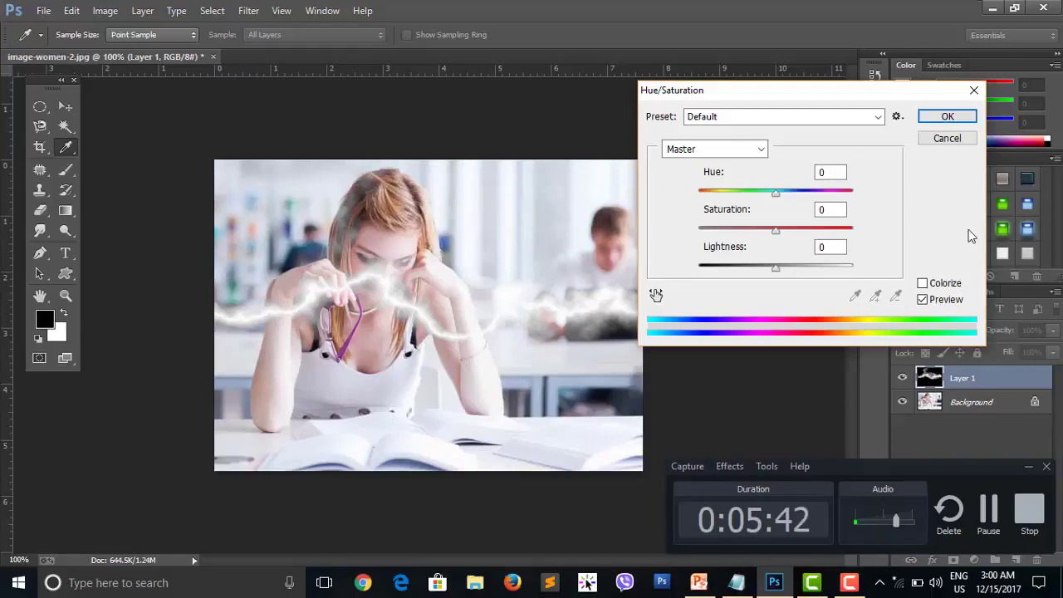
pyautogui.click(921, 284)
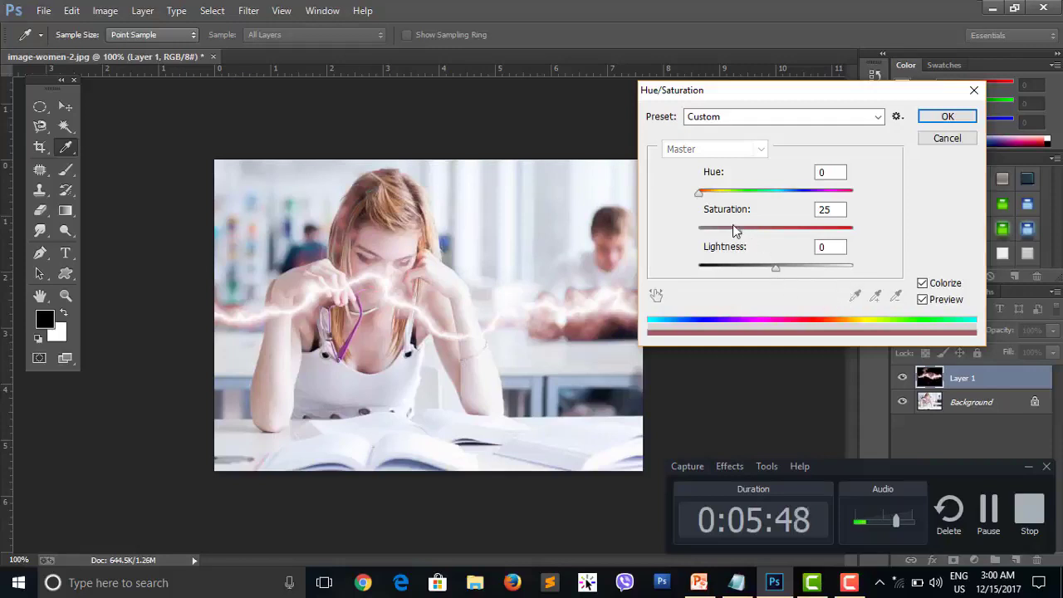
pyautogui.moveTo(701, 200); pyautogui.dragTo(703, 199)
pyautogui.moveTo(738, 232); pyautogui.dragTo(793, 232)
pyautogui.moveTo(775, 269)
pyautogui.mouseDown()
pyautogui.moveTo(754, 271)
pyautogui.moveTo(778, 268)
pyautogui.mouseUp()
pyautogui.write('0')
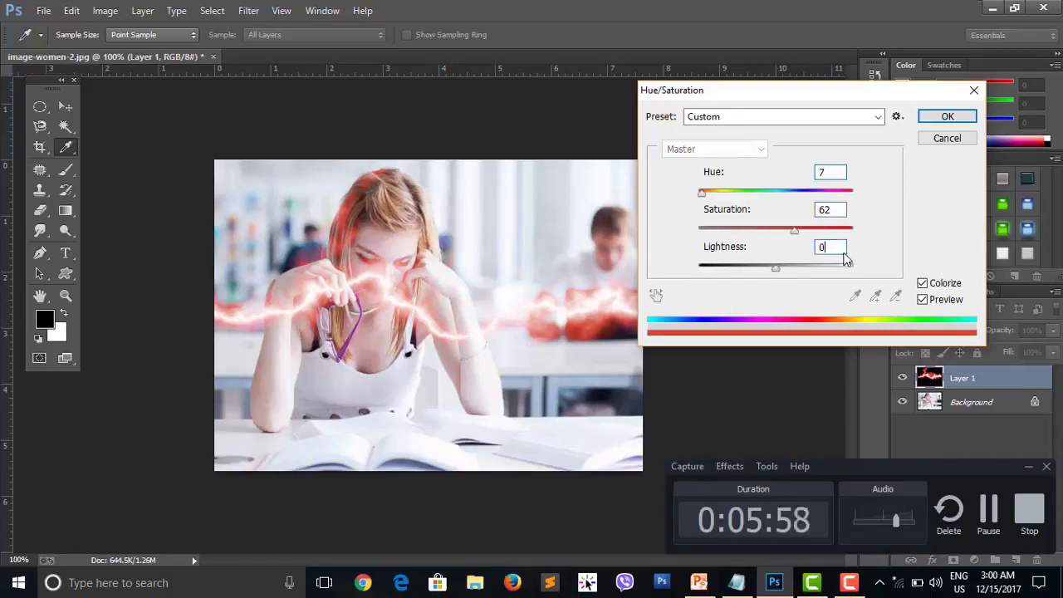
pyautogui.moveTo(700, 195); pyautogui.dragTo(711, 193)
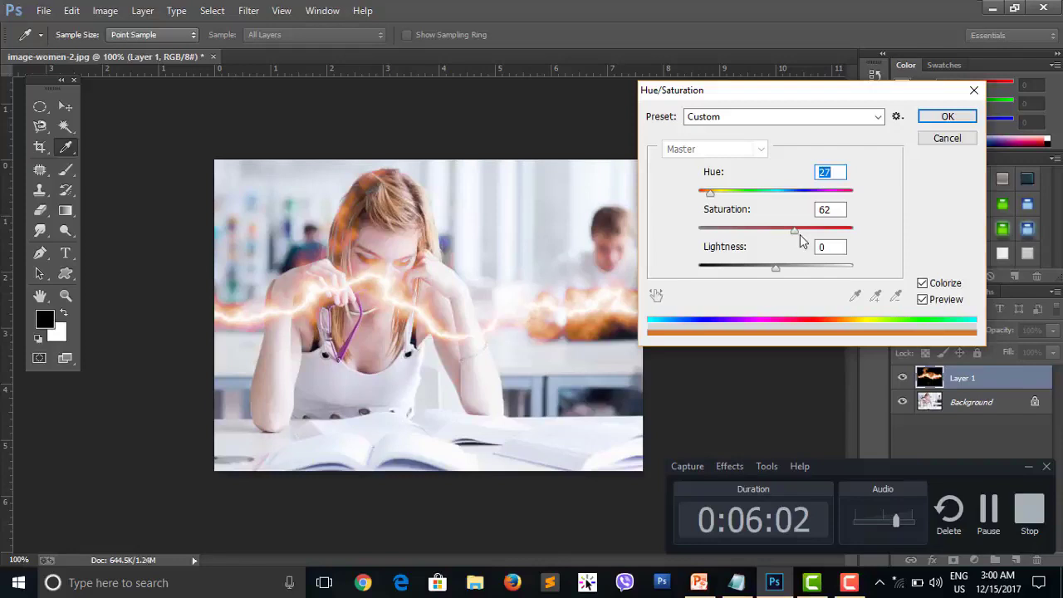
pyautogui.moveTo(799, 234); pyautogui.dragTo(815, 237)
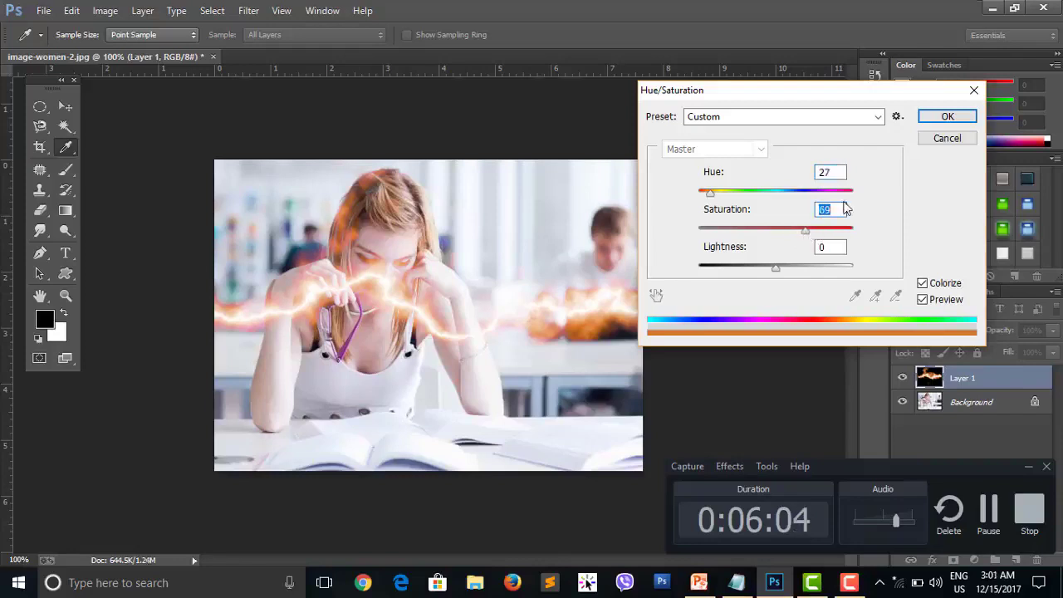
pyautogui.click(947, 116)
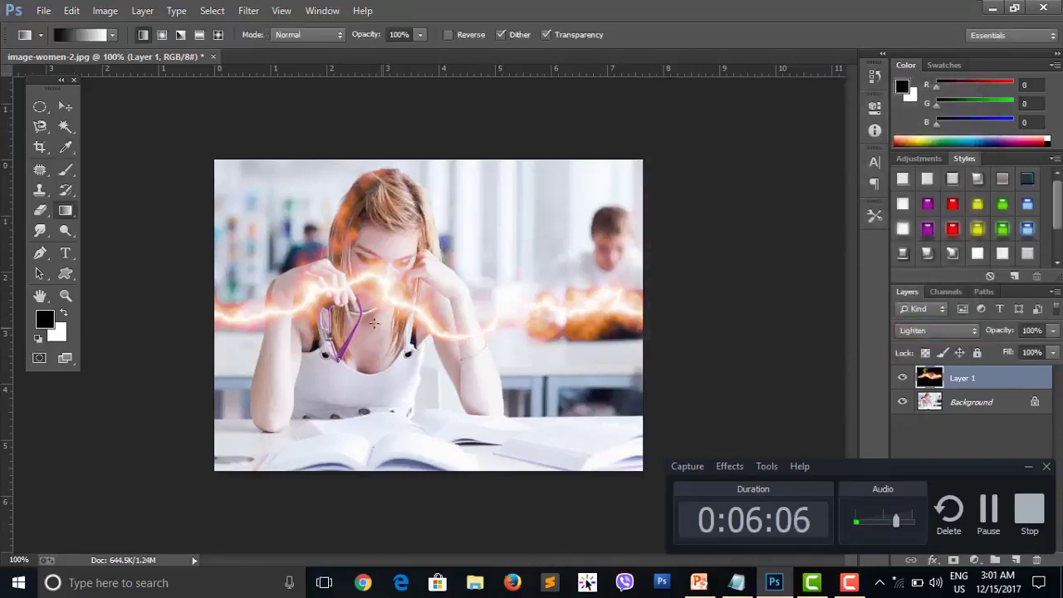